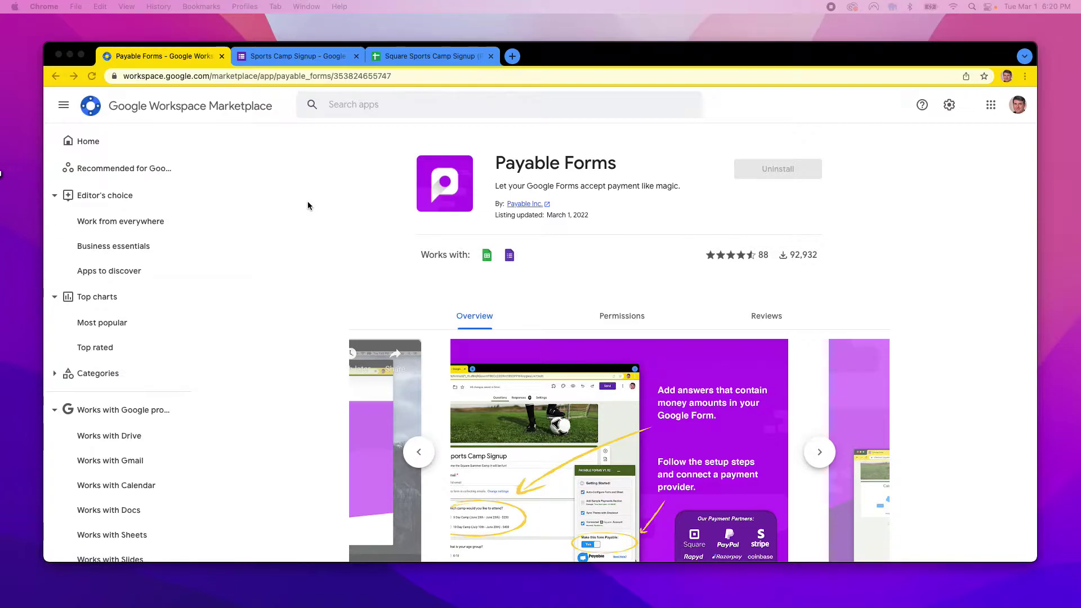
- Review the questions of the Sports Camp Signup form, from the camp choices down to the Add Ons
click(309, 56)
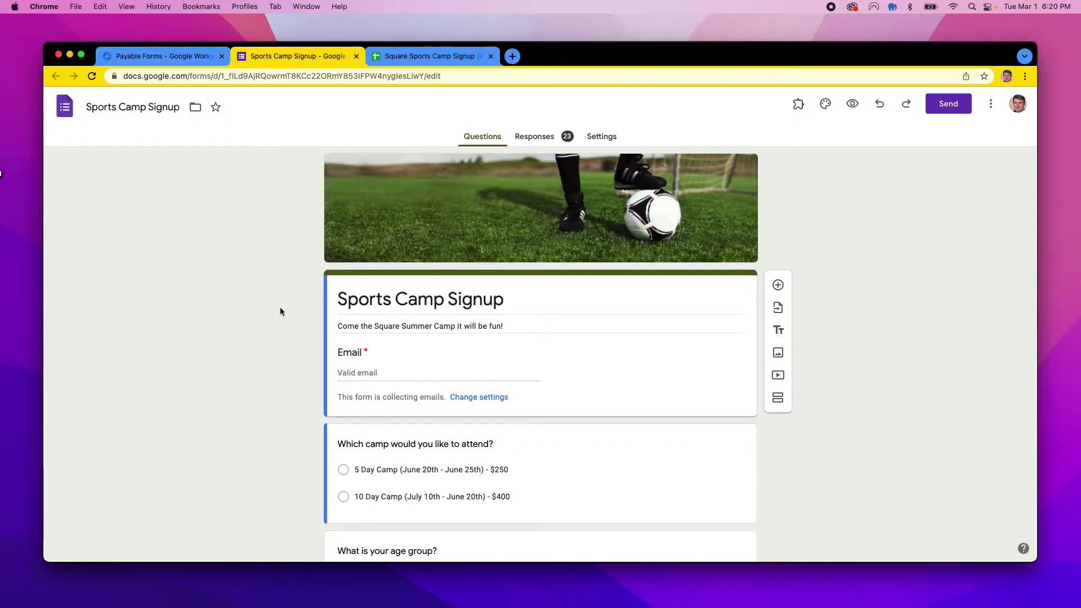
scroll(275, 360, down, 5)
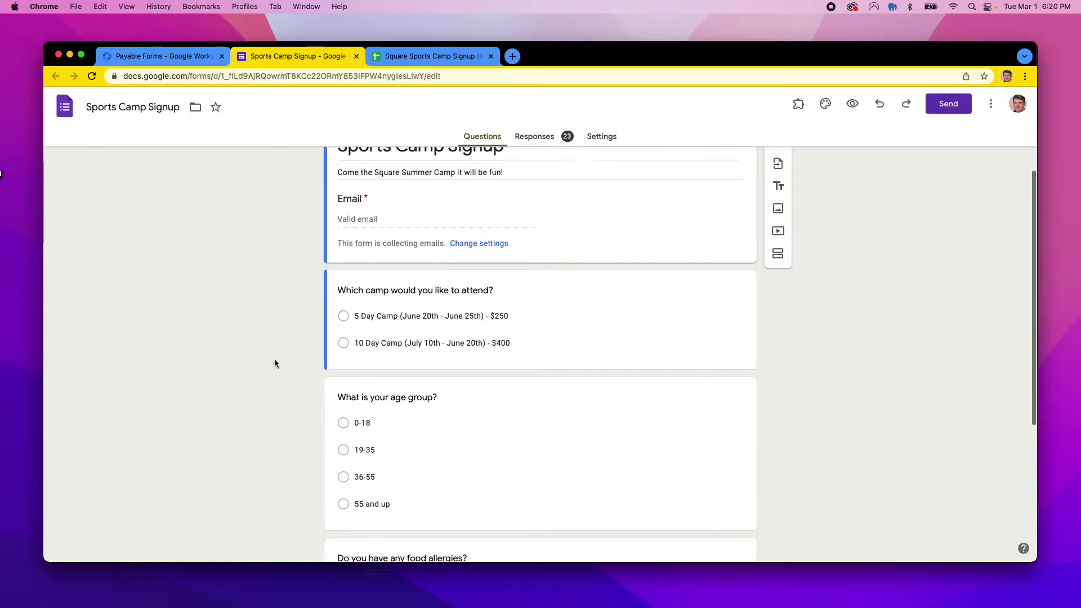
scroll(275, 363, down, 8)
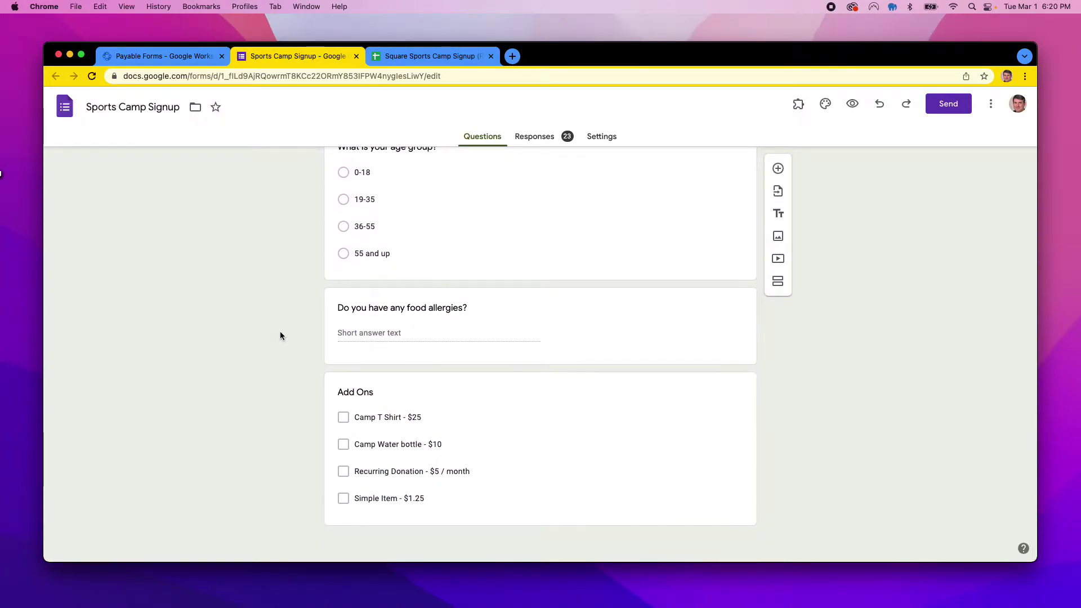
- Open the checkout page linked from the Payable Order ID in row 6 of the Square Sports Camp Signup (Responses) spreadsheet
click(439, 56)
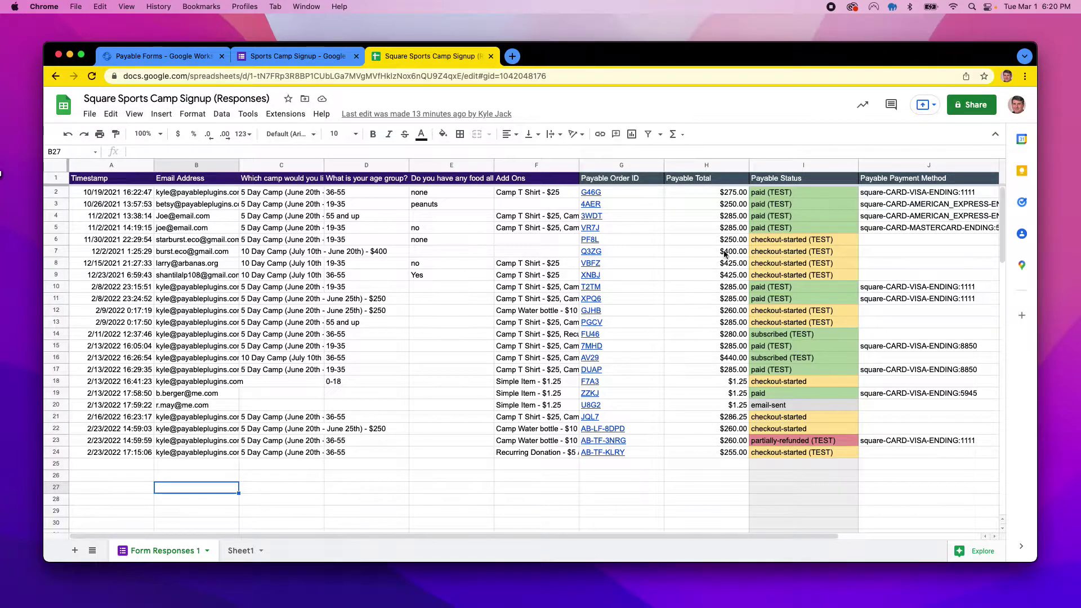
scroll(715, 324, right, 4)
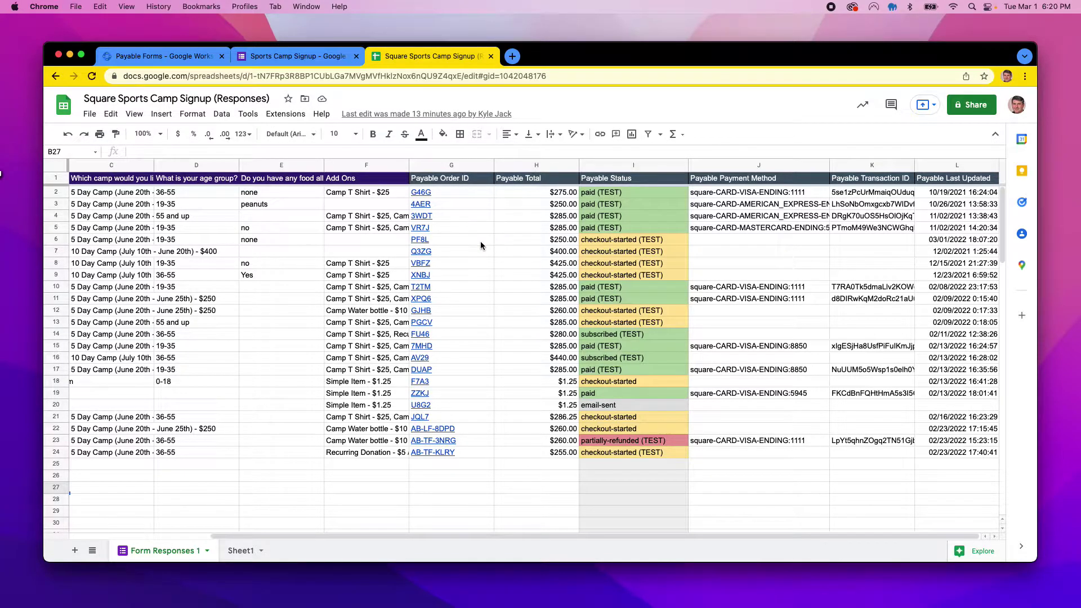
click(592, 243)
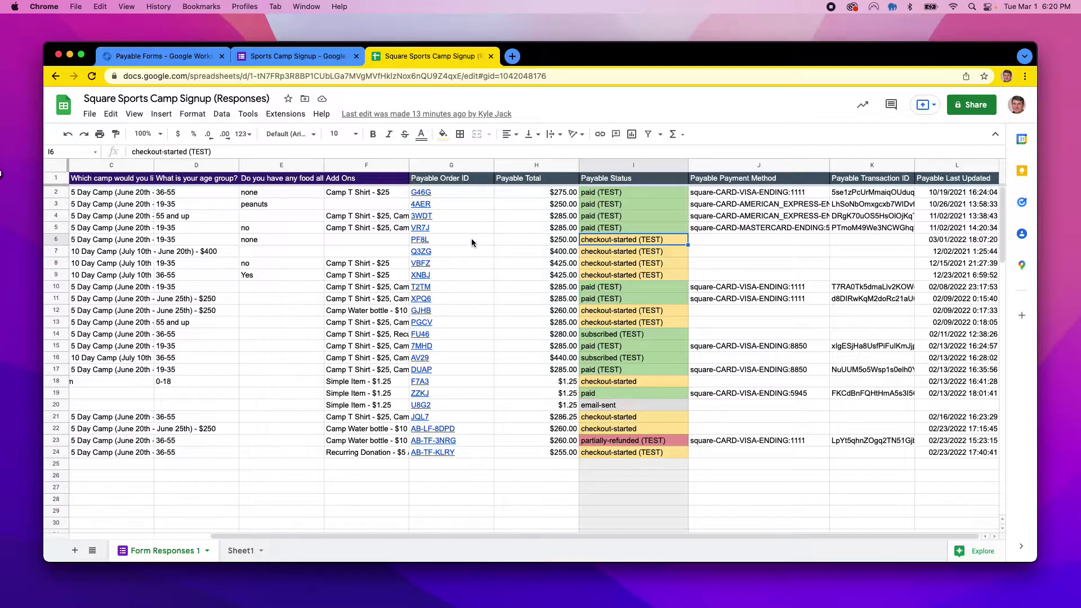
mouse_move(471, 238)
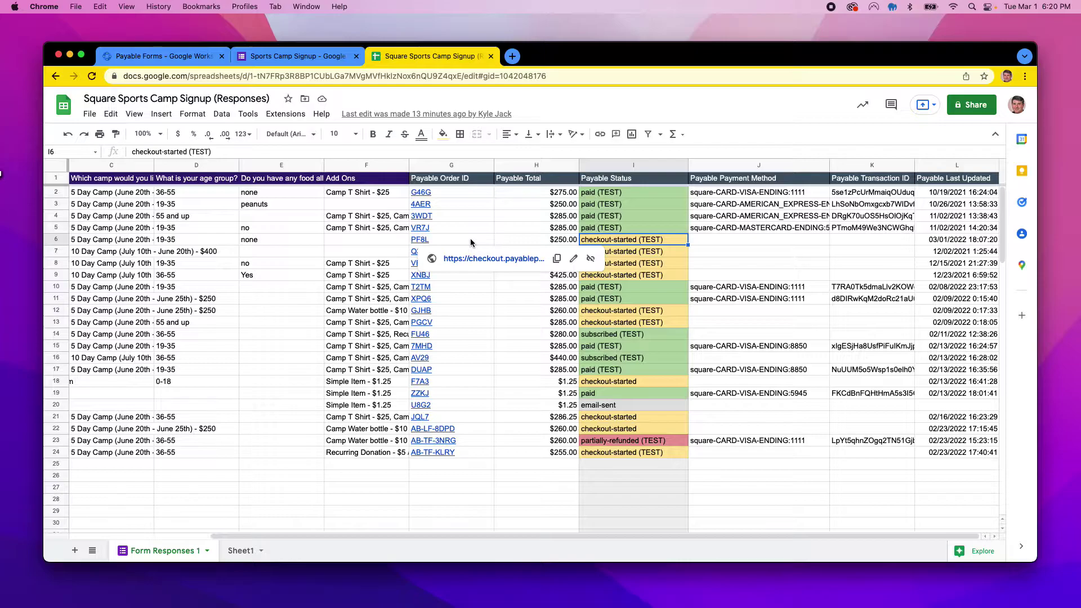
click(471, 238)
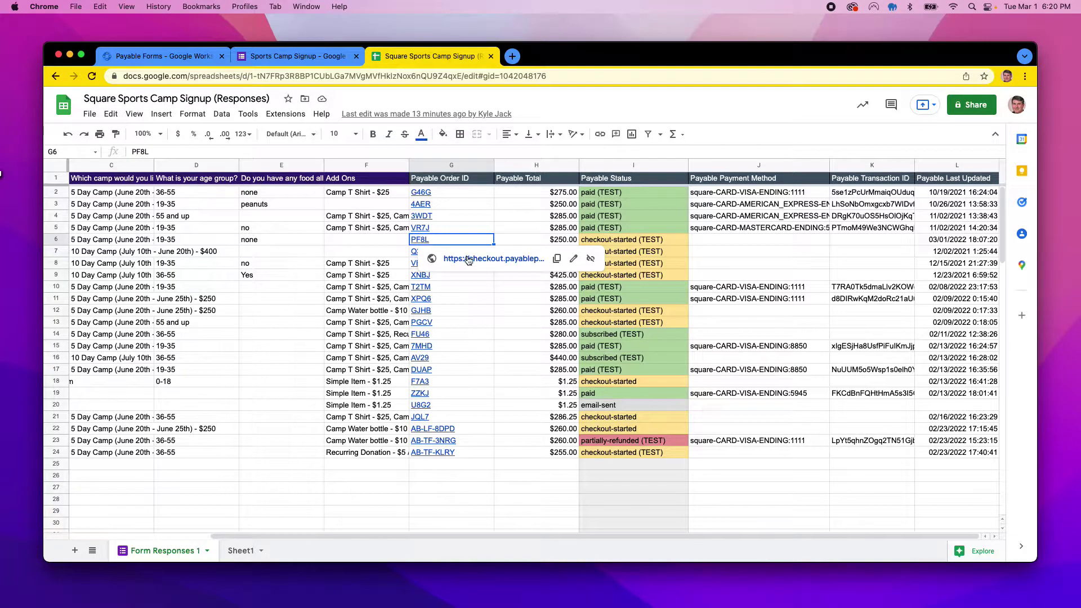
click(469, 259)
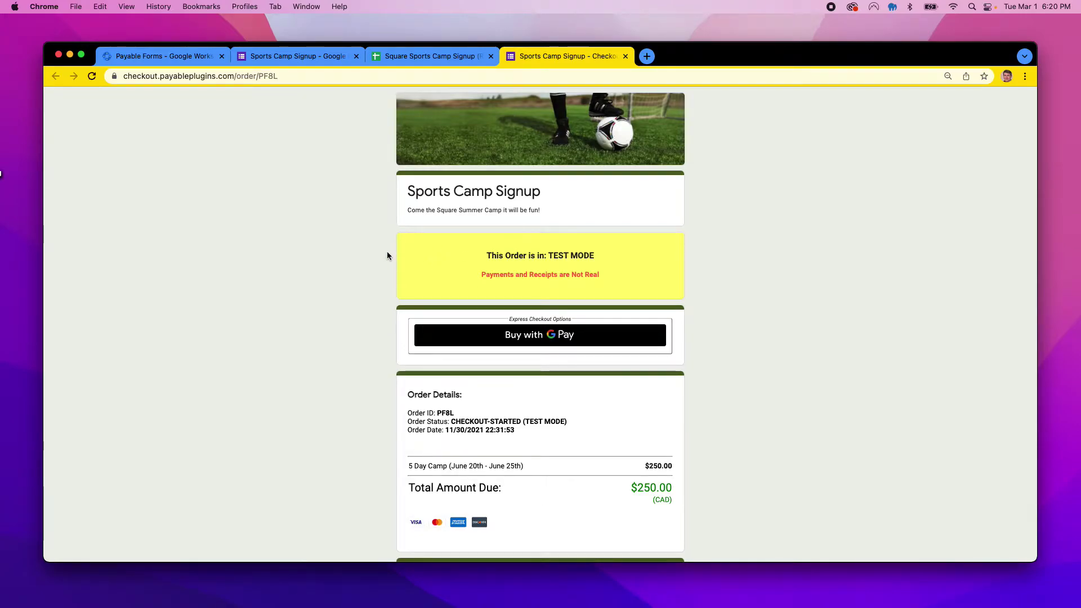
- Examine the order's checkout page, including the order details, contact details, test cards and payment options
scroll(387, 255, down, 9)
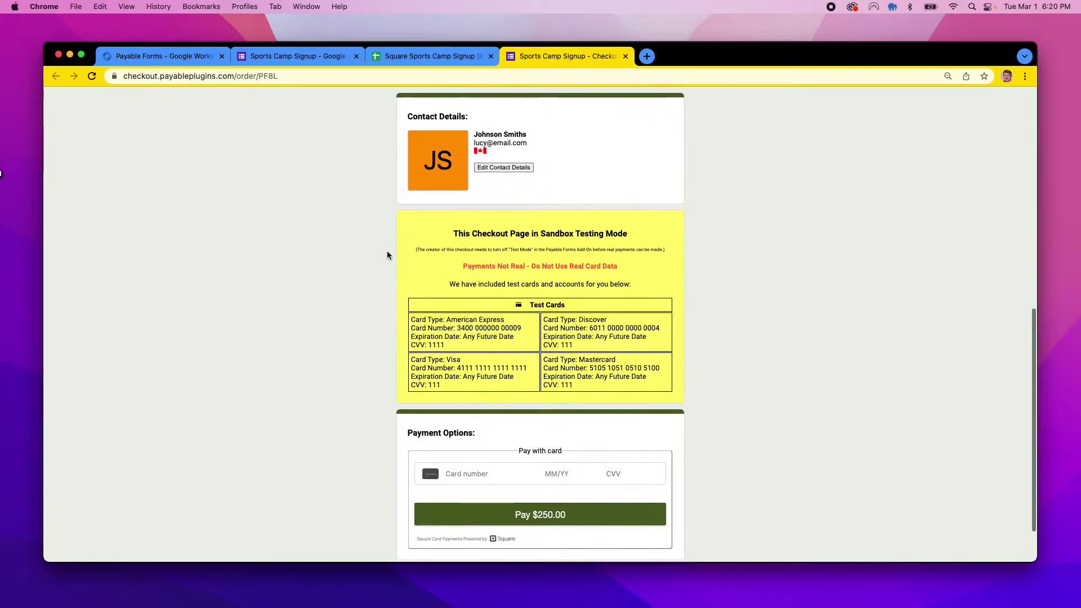
scroll(387, 251, down, 2)
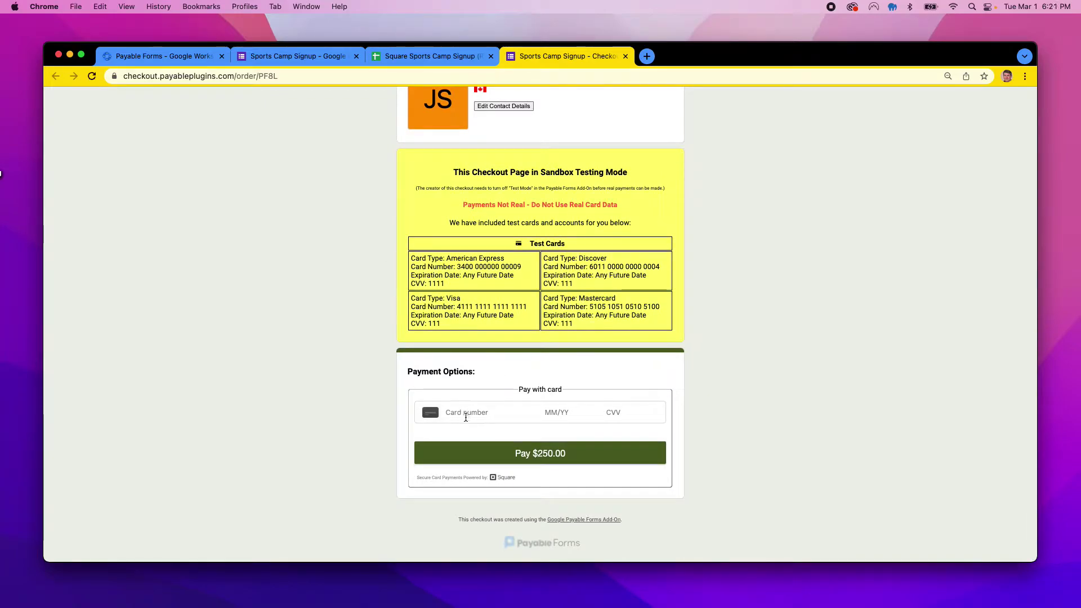
scroll(503, 401, up, 15)
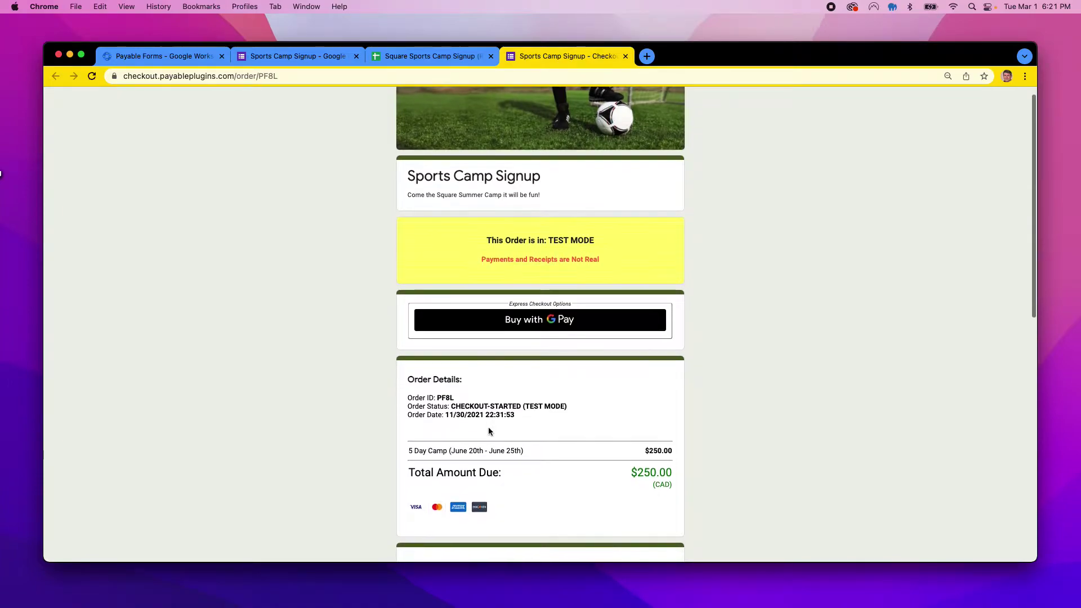
scroll(488, 427, down, 5)
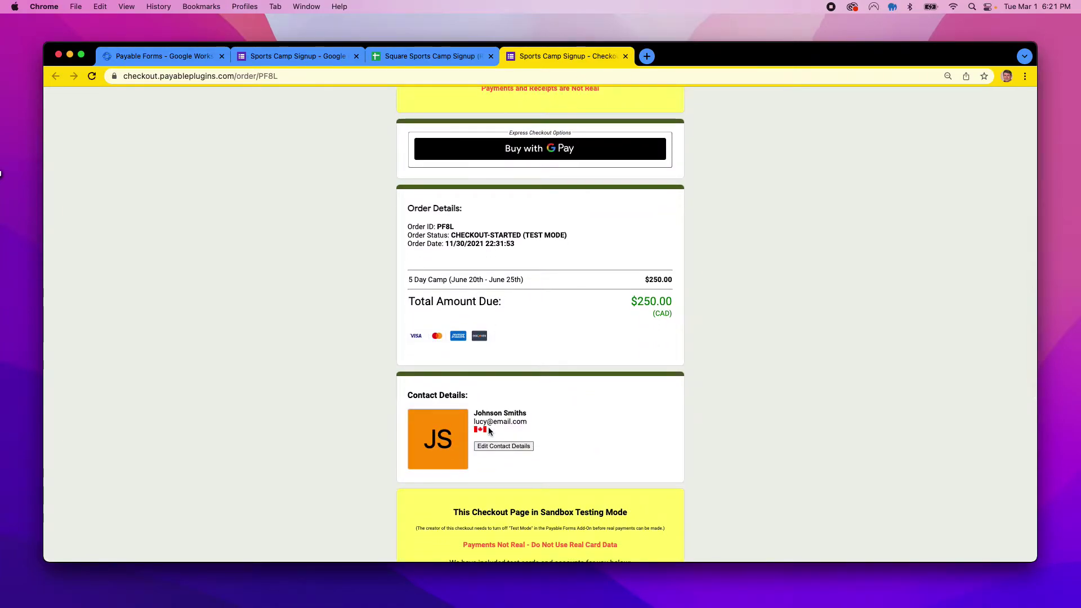
scroll(489, 428, down, 1)
scroll(491, 430, down, 3)
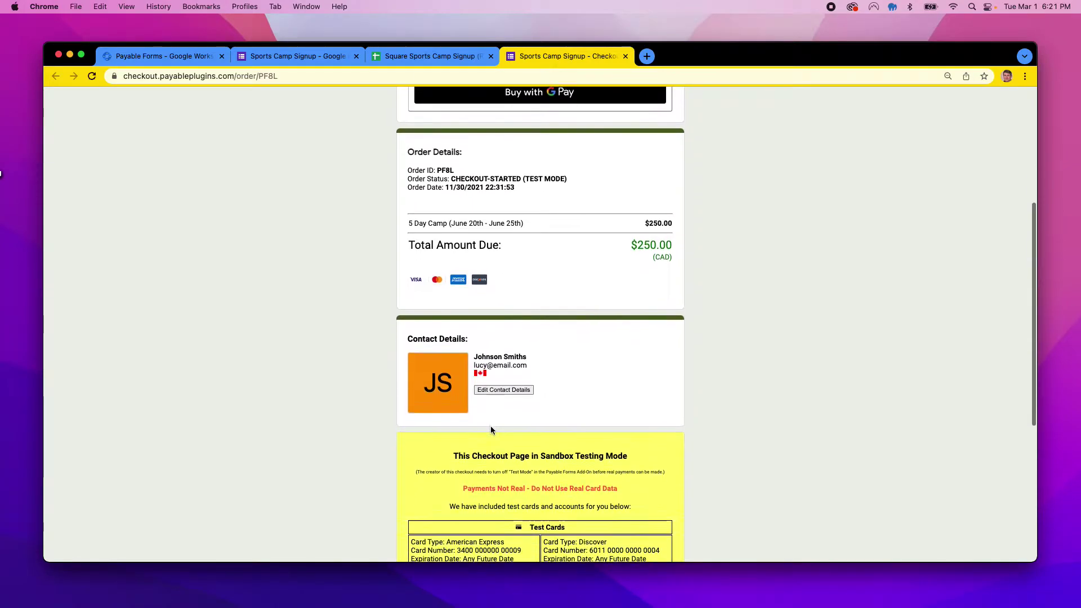
scroll(491, 429, down, 5)
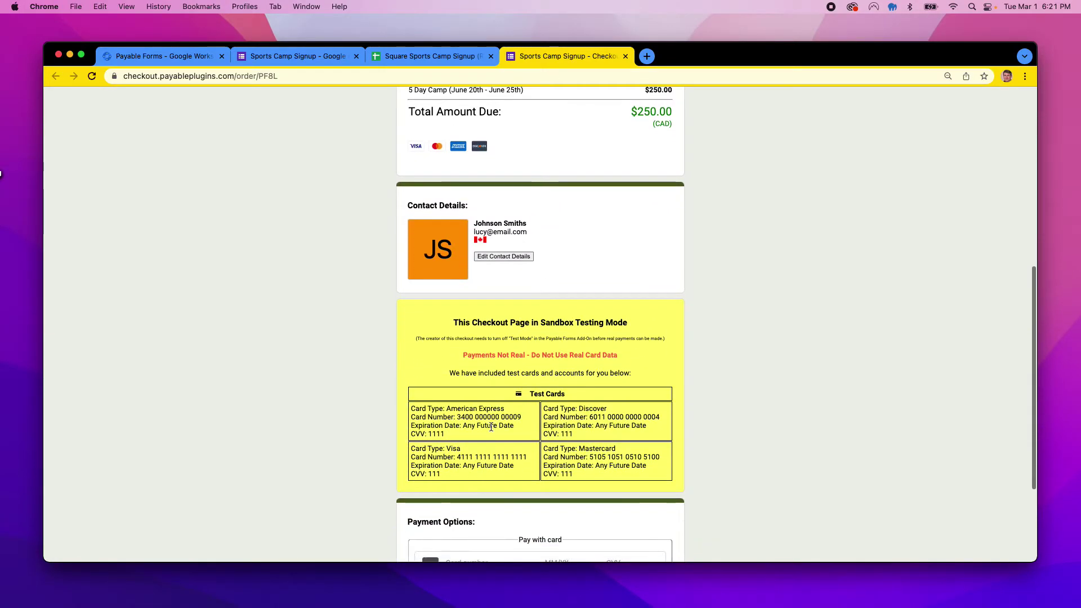
scroll(491, 430, up, 7)
scroll(509, 369, up, 5)
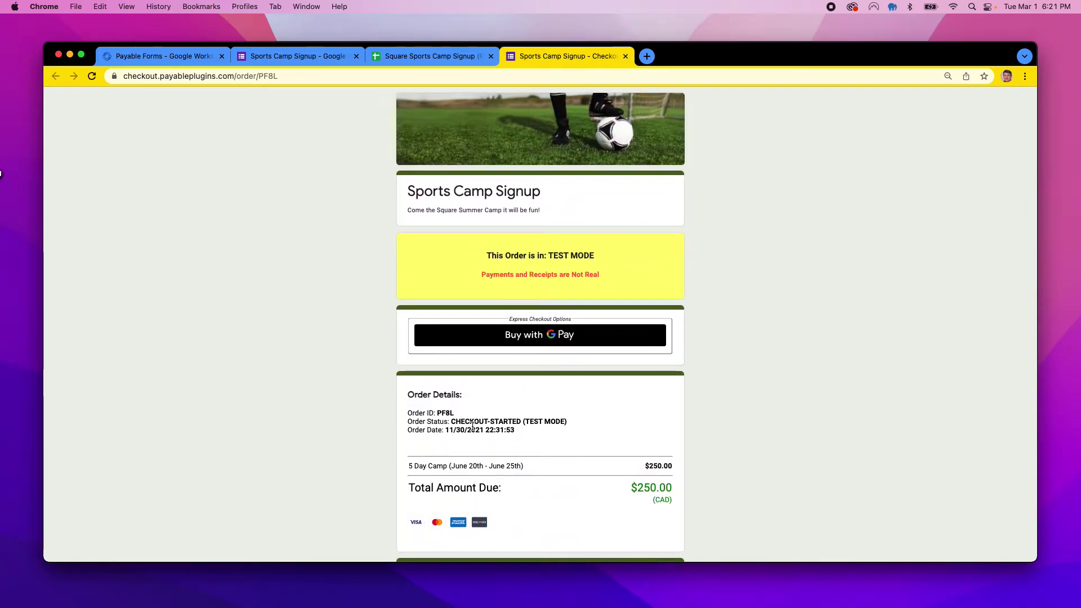
- Mark the order in row 6 of the responses spreadsheet as Cancelled with the Payable Forms extension
click(421, 54)
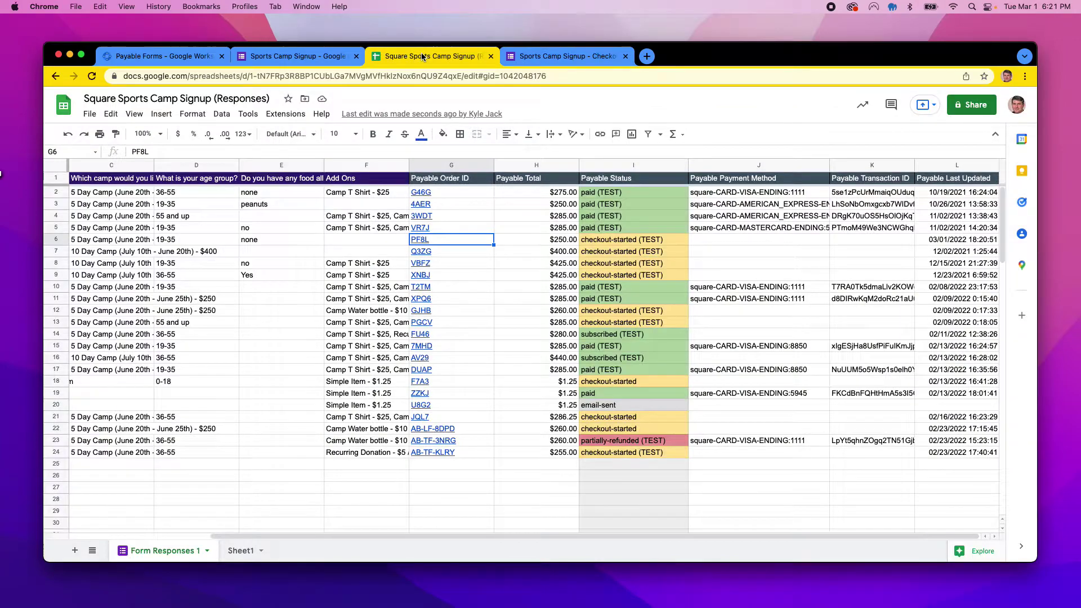
click(58, 239)
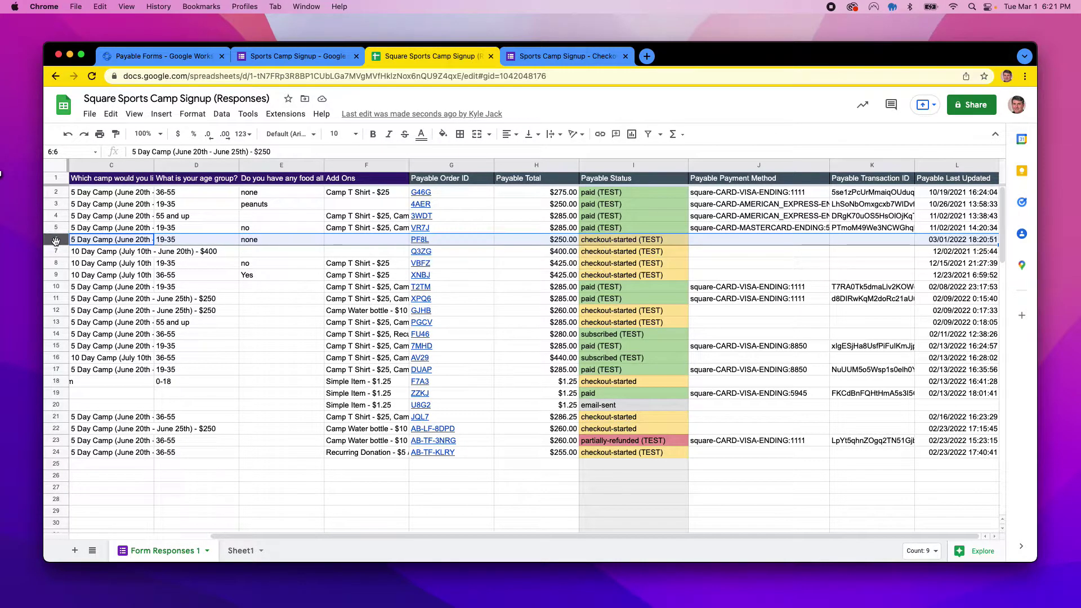
click(285, 115)
mouse_move(342, 231)
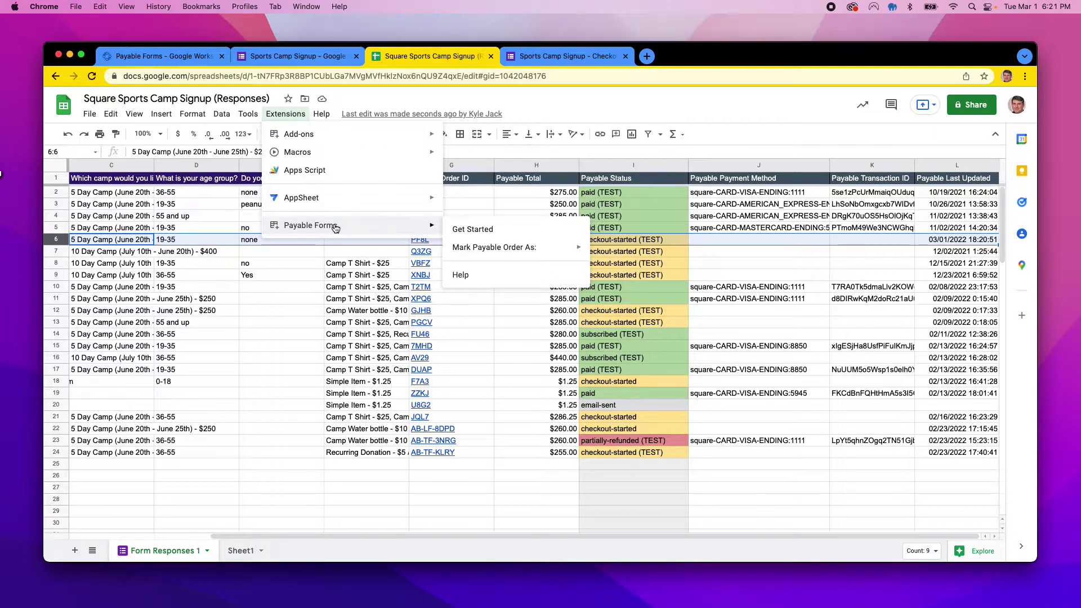
mouse_move(493, 252)
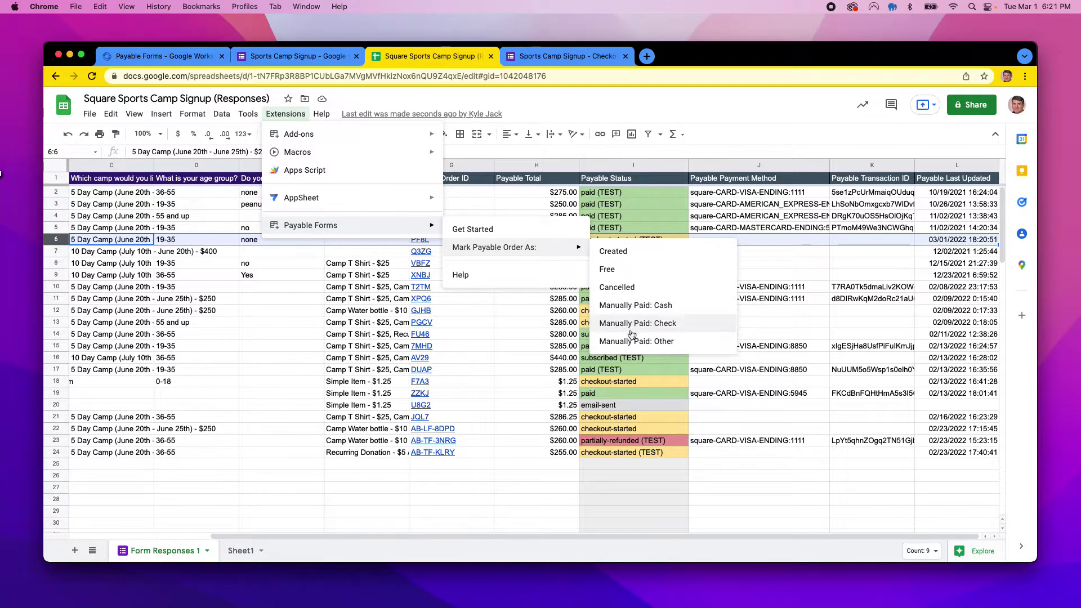
click(623, 290)
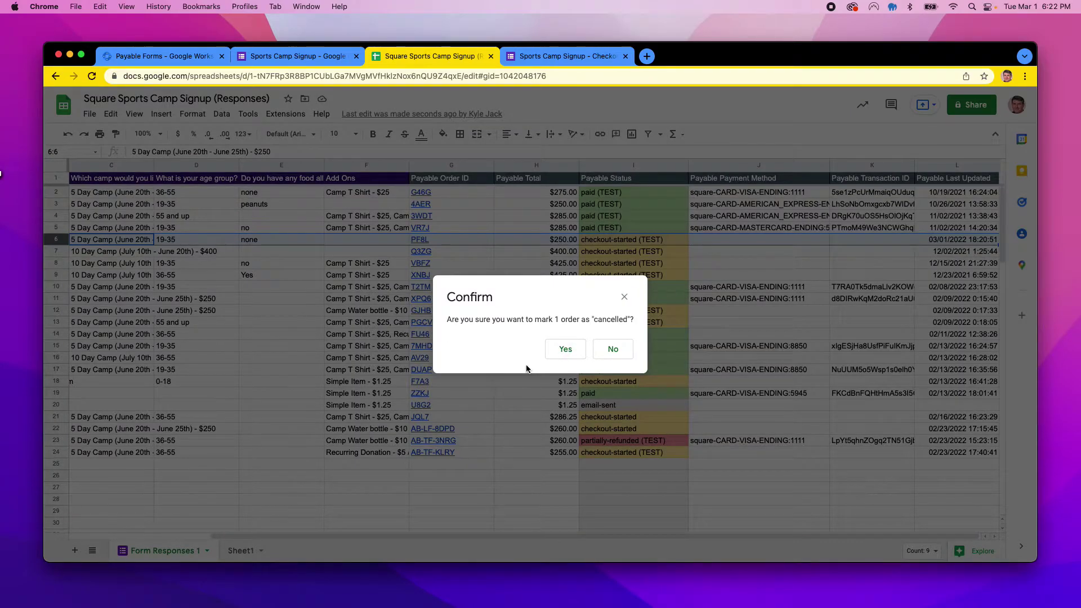
click(564, 352)
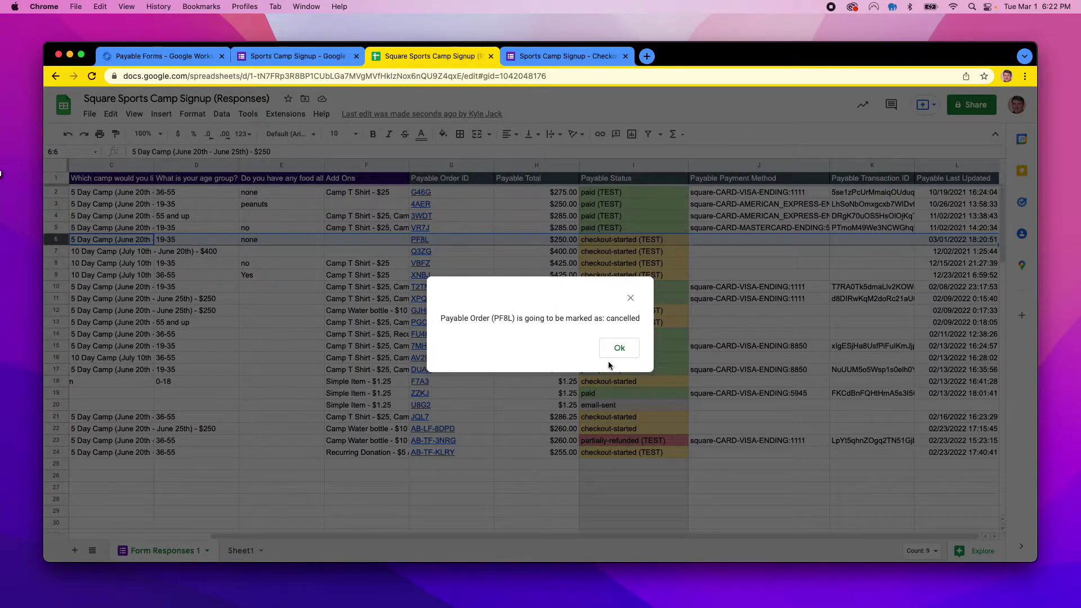
click(620, 348)
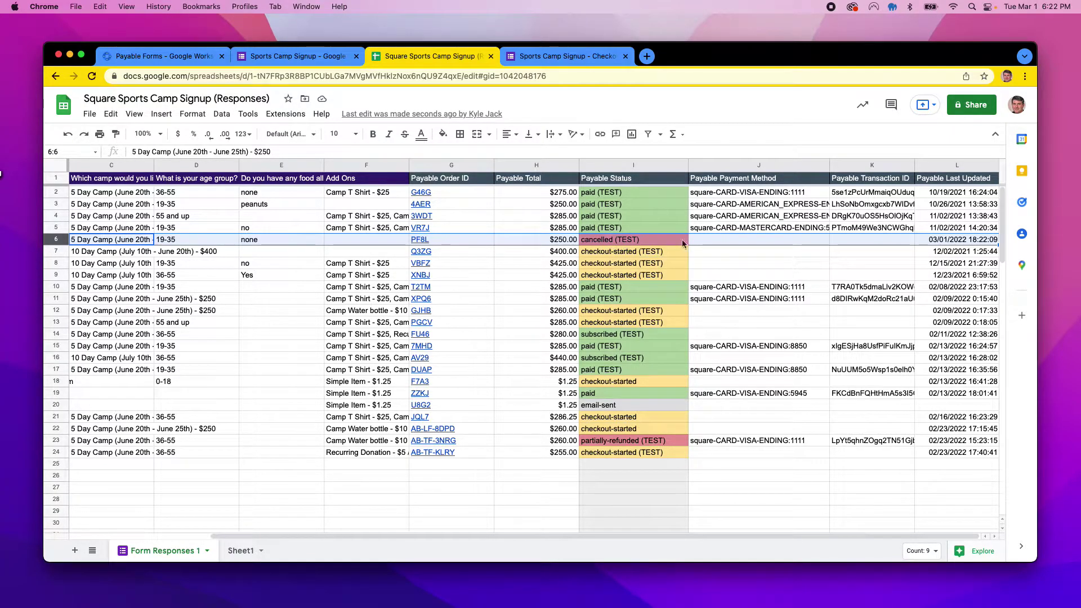
- Reload the order's checkout page to check its updated order status
click(577, 57)
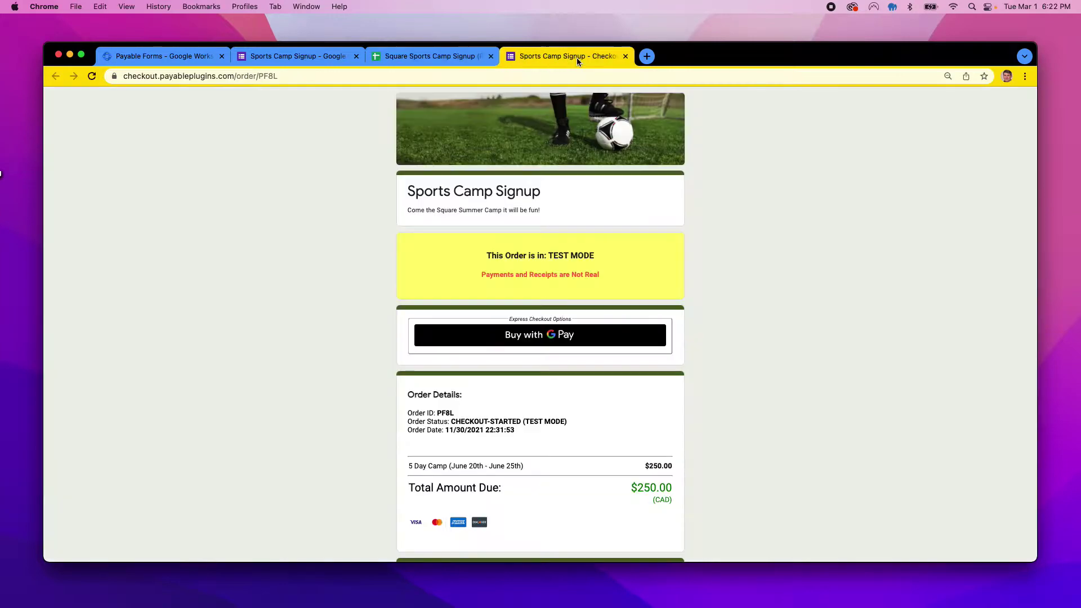
click(92, 76)
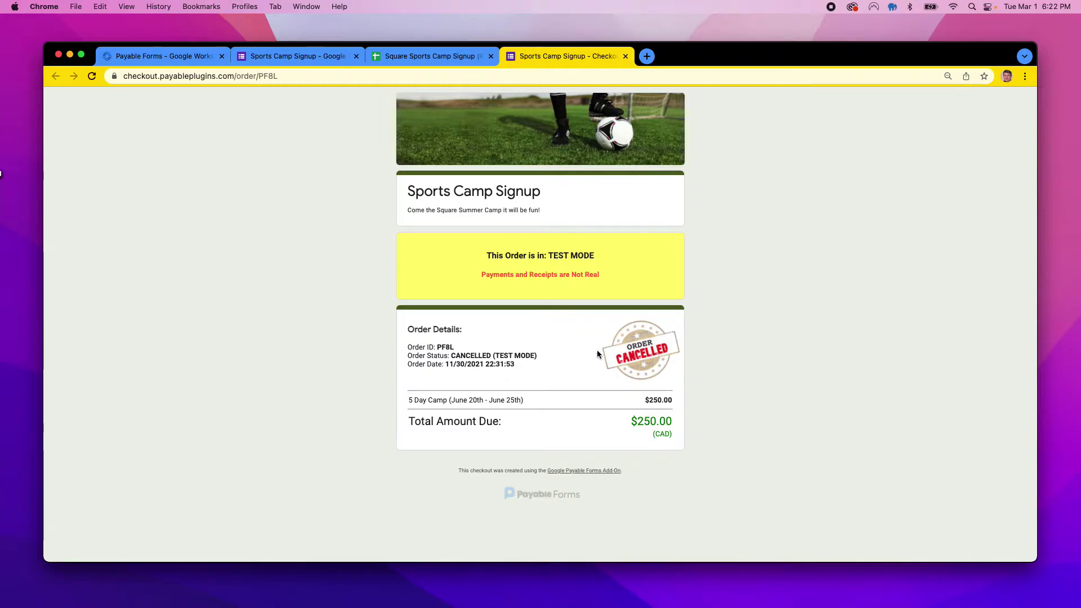
- Mark the three orders in rows 7 to 9 of the responses spreadsheet as Cancelled together with the Payable Forms extension
click(425, 57)
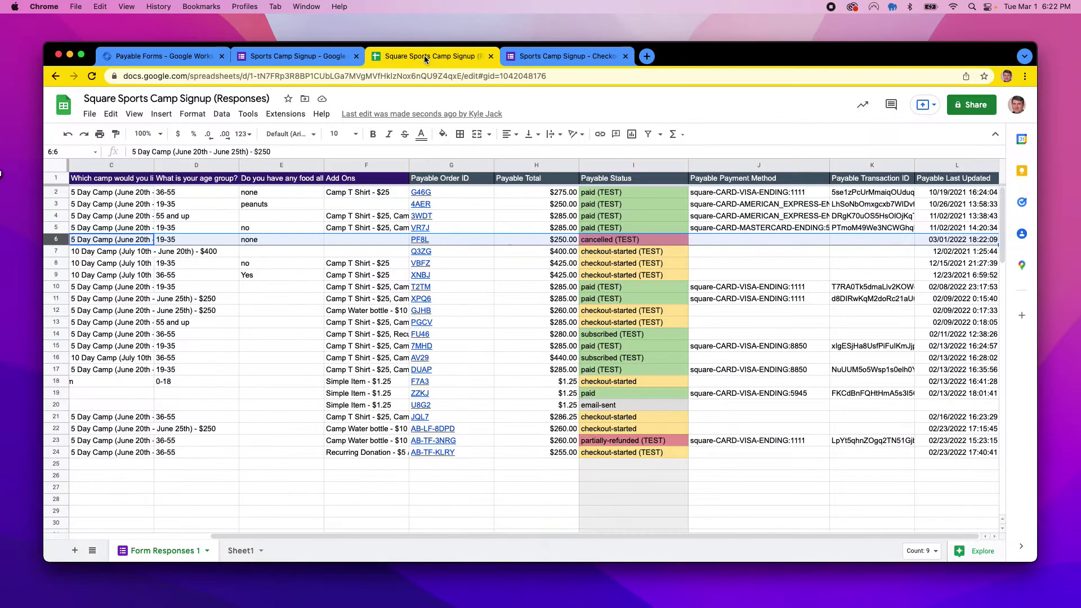
click(55, 251)
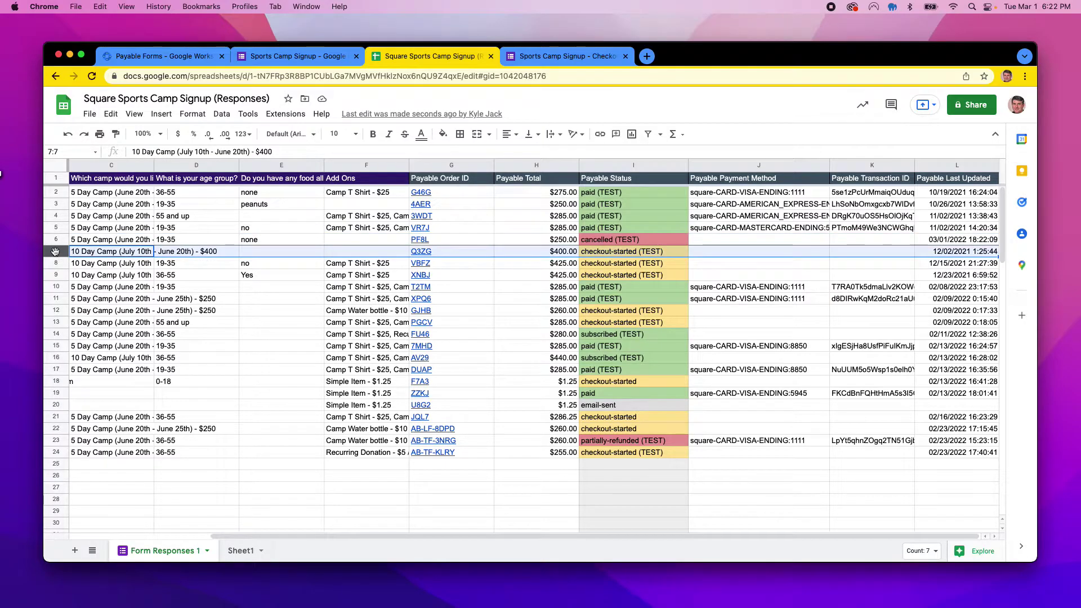
shift+click(56, 276)
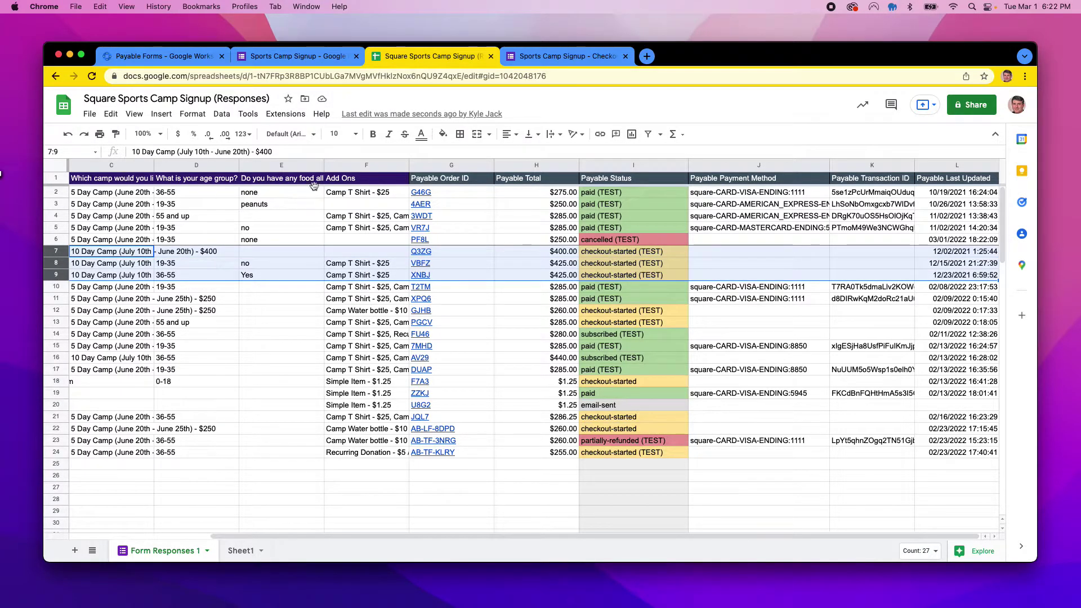
click(287, 114)
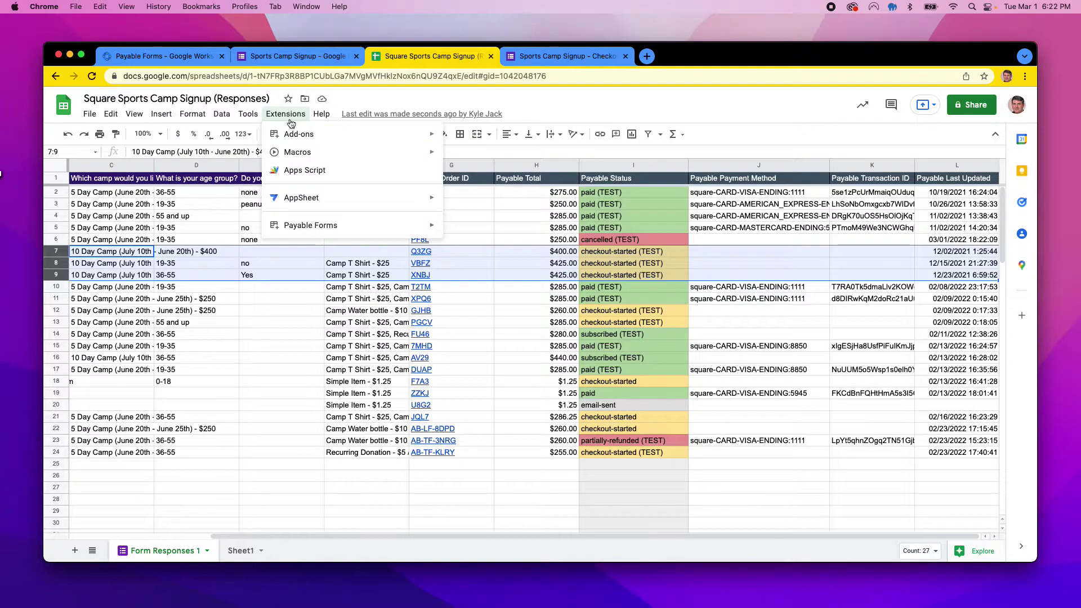
mouse_move(342, 227)
mouse_move(500, 248)
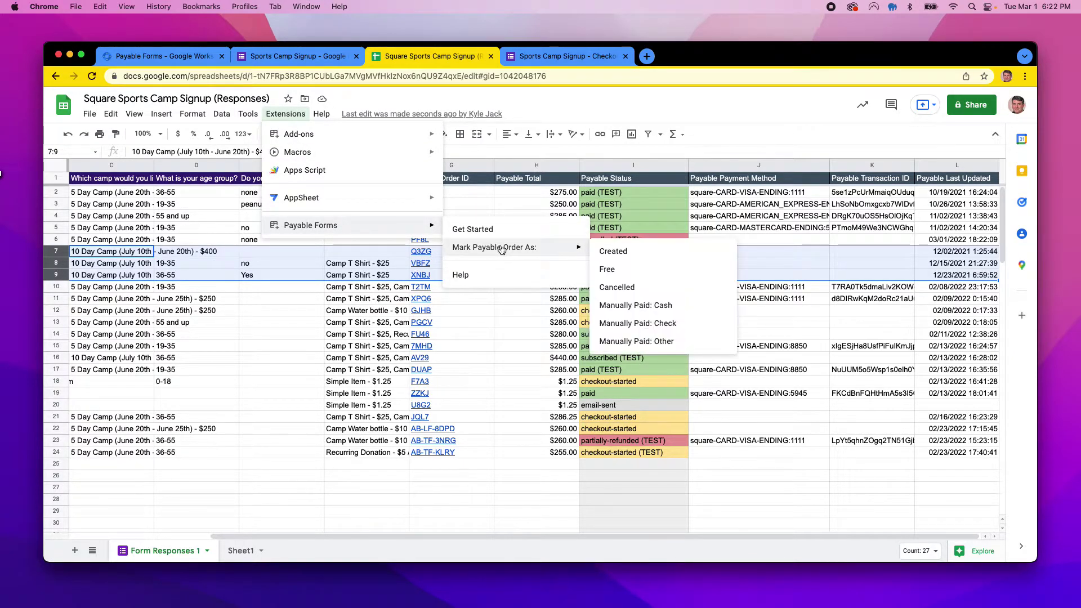
click(628, 288)
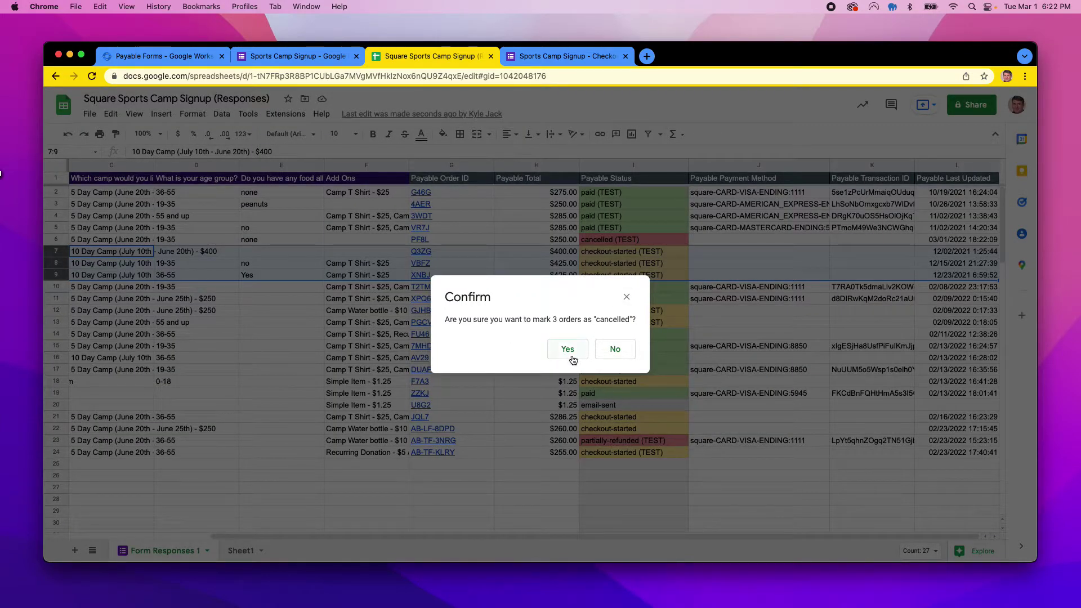
click(568, 349)
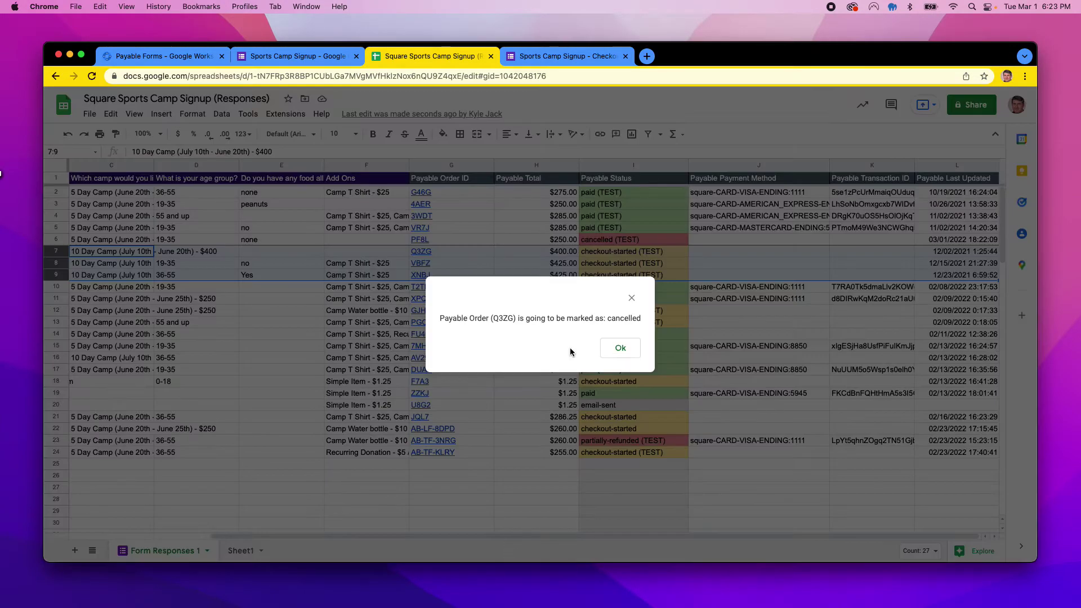
click(623, 357)
click(623, 356)
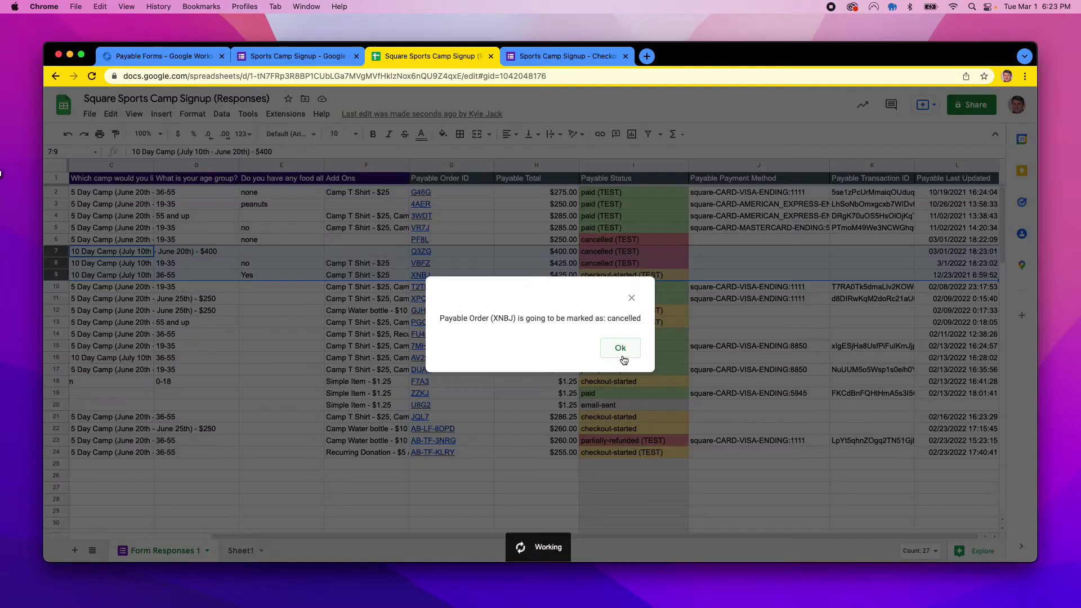
click(621, 348)
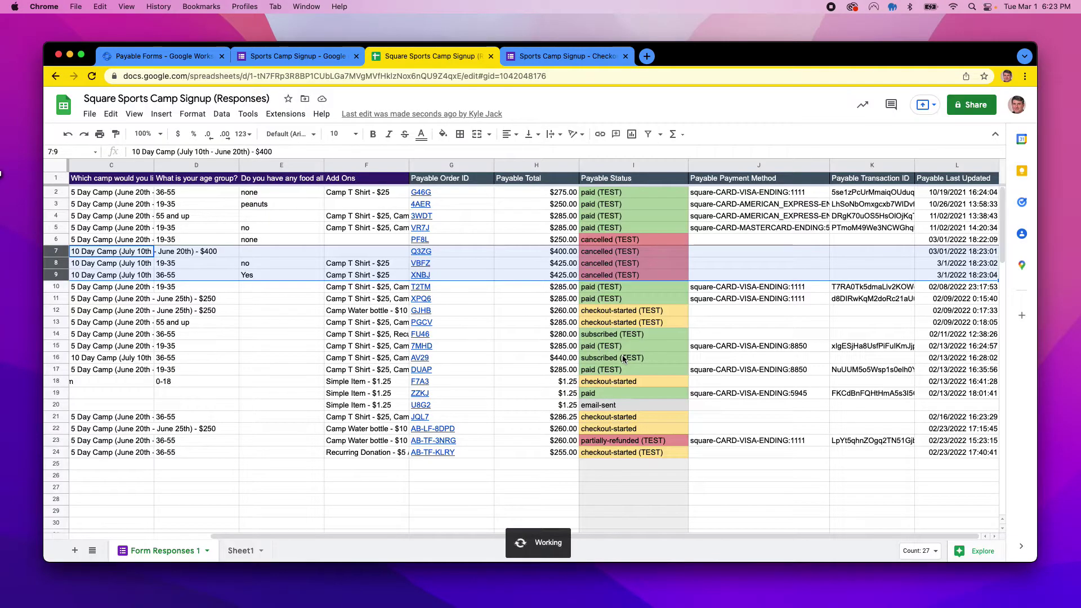
click(537, 336)
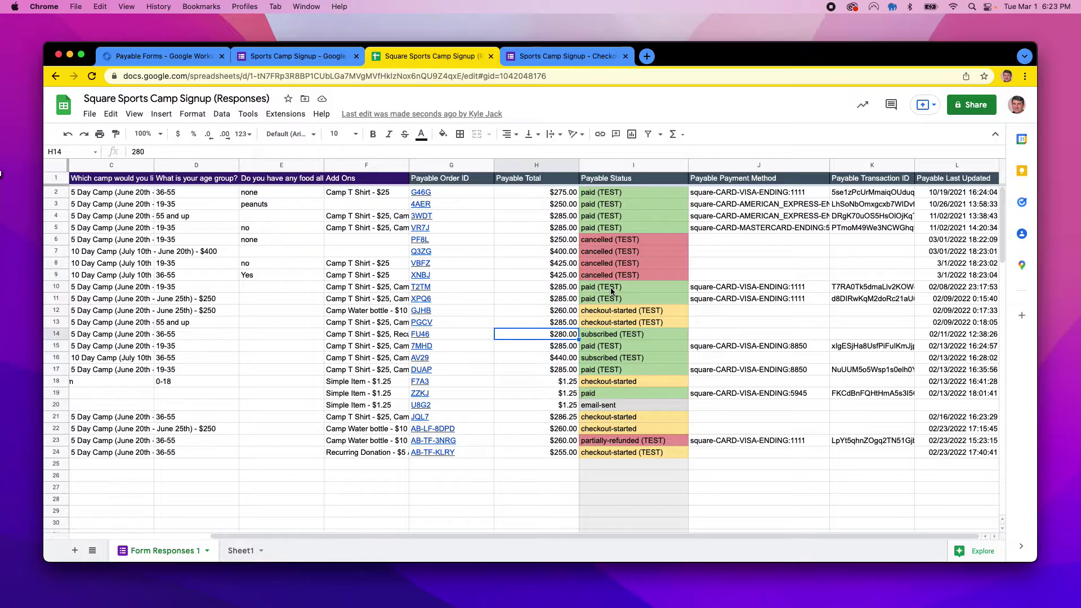
- Try to mark the card-paid order in row 10 as Manually Paid: Cash with the Payable Forms extension, and check its transaction ID cell
click(646, 288)
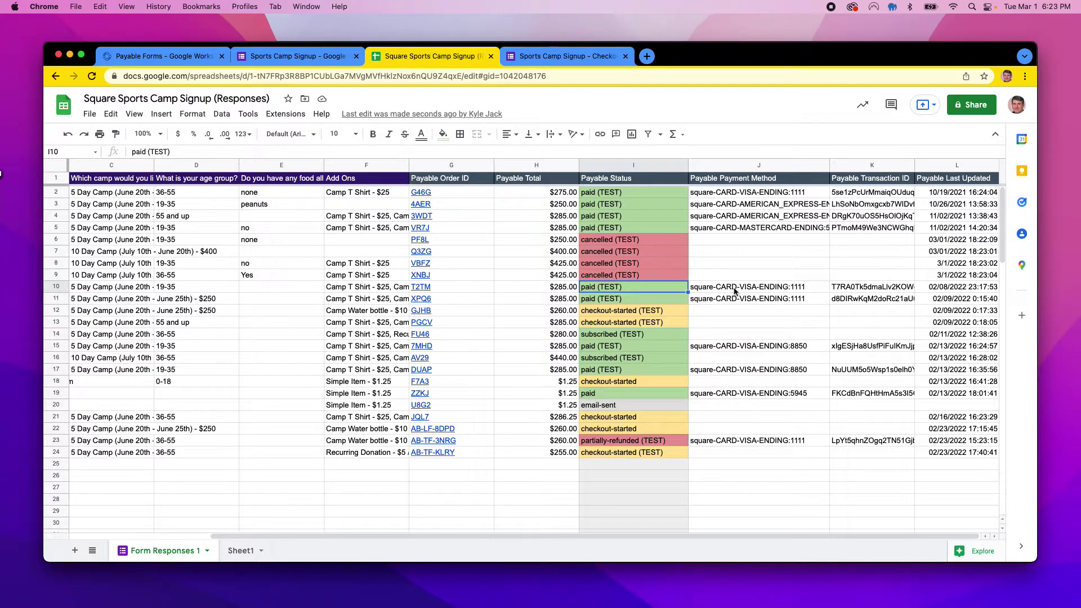
click(879, 290)
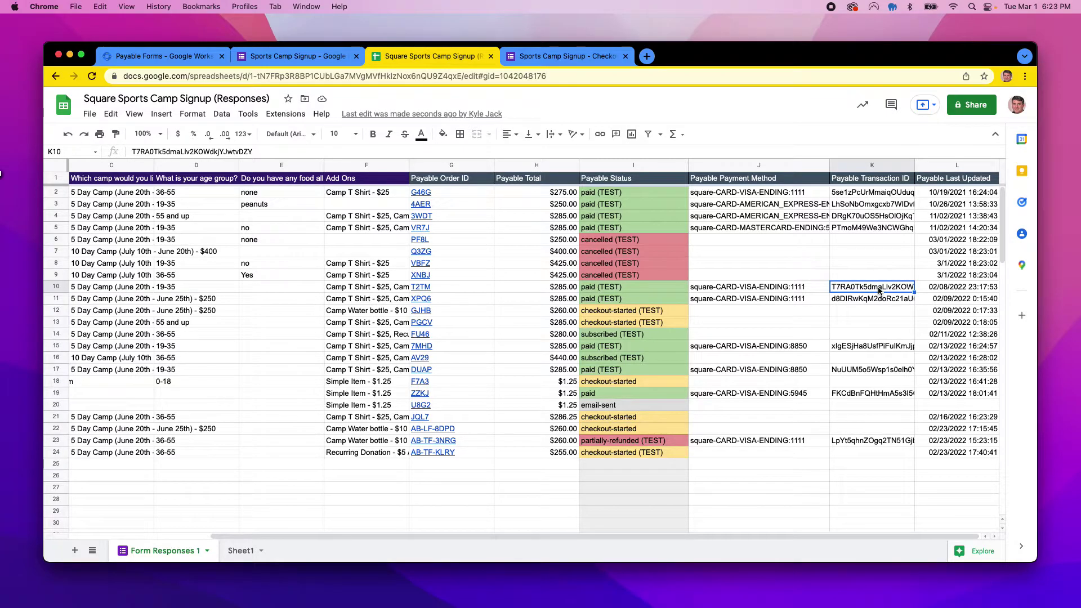
click(57, 288)
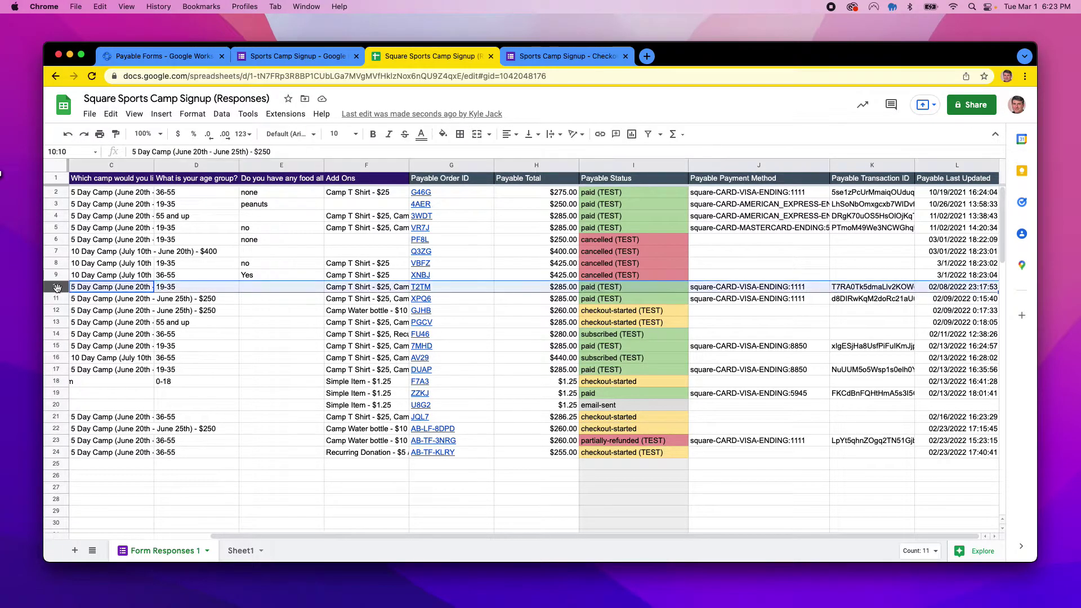
click(291, 118)
mouse_move(325, 228)
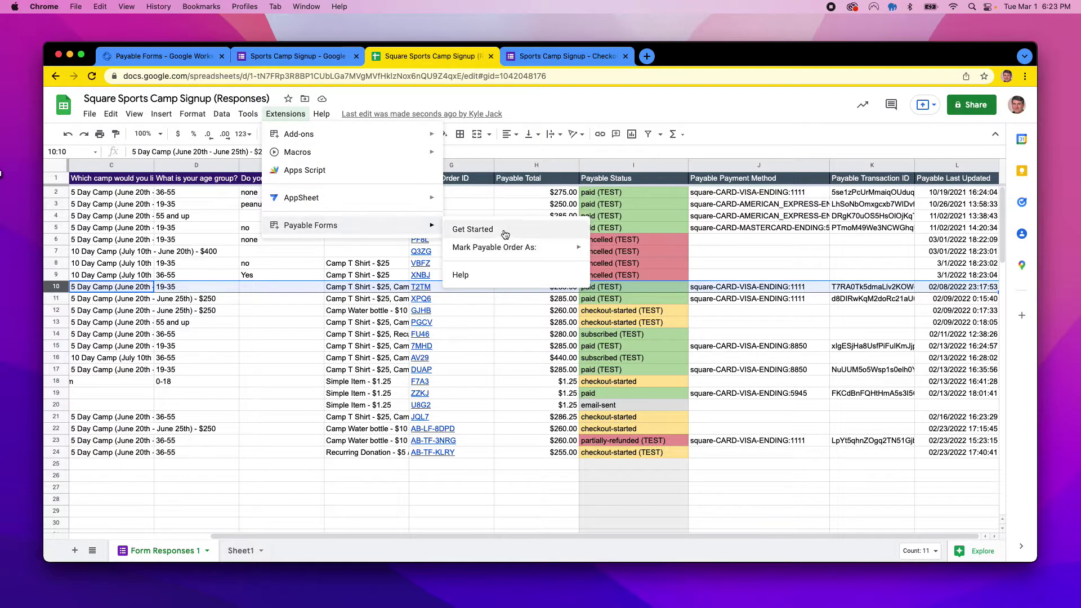
mouse_move(508, 248)
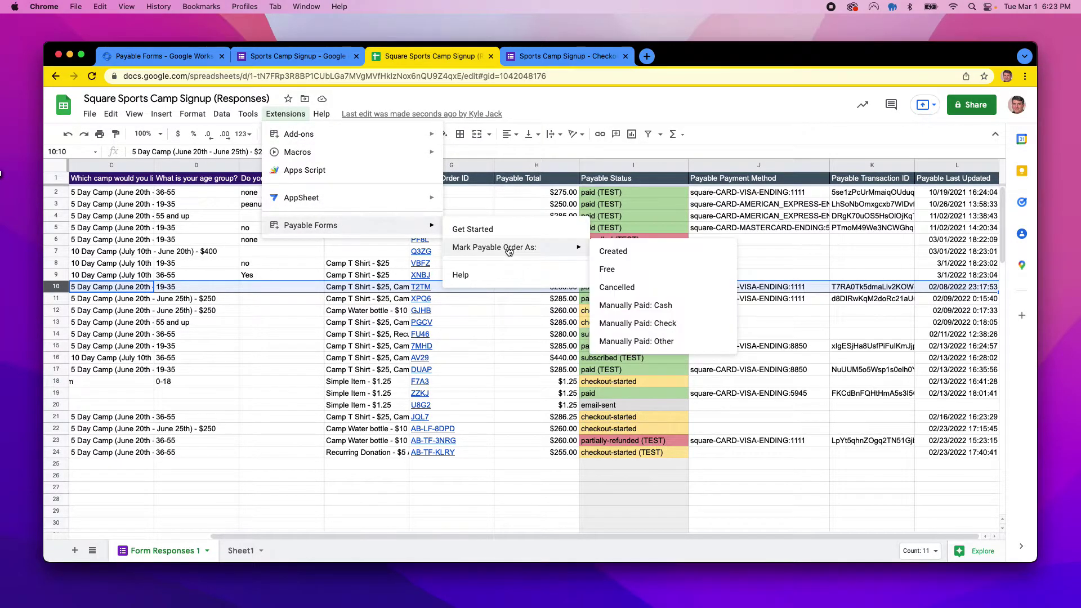
click(632, 307)
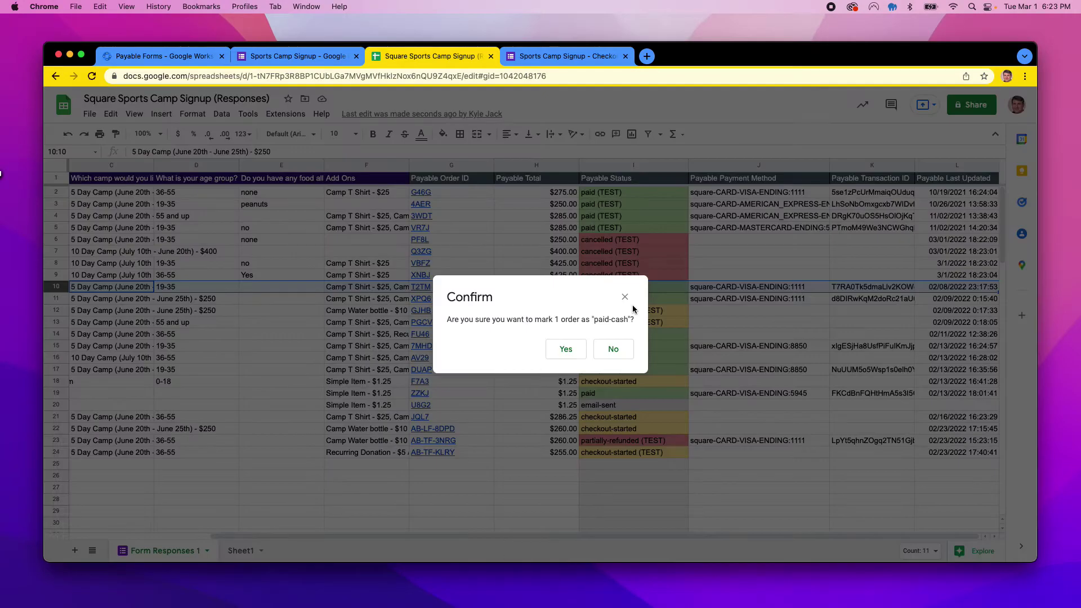
click(566, 351)
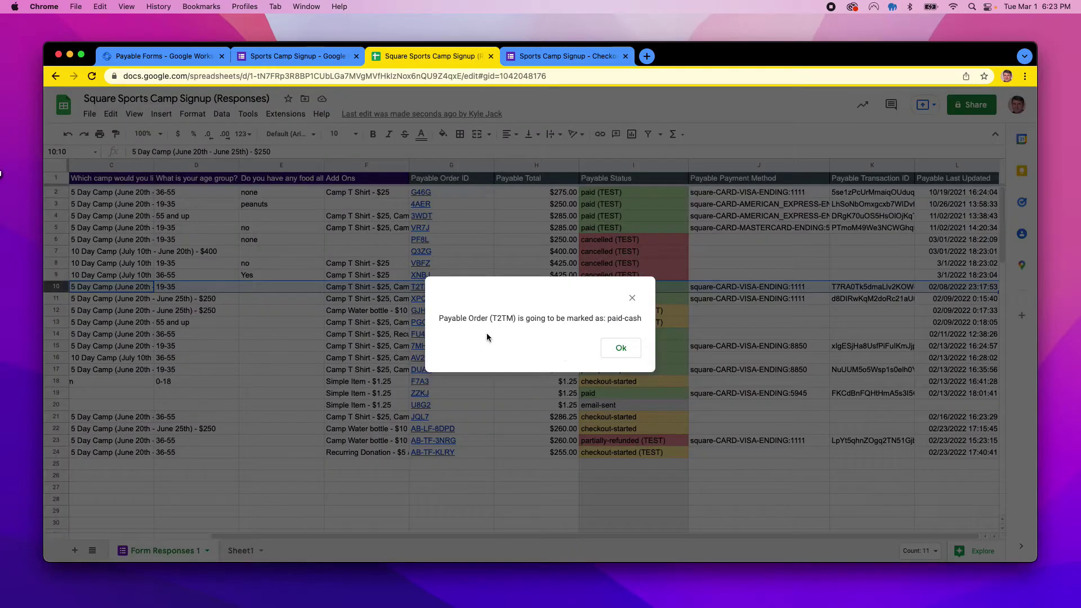
click(620, 348)
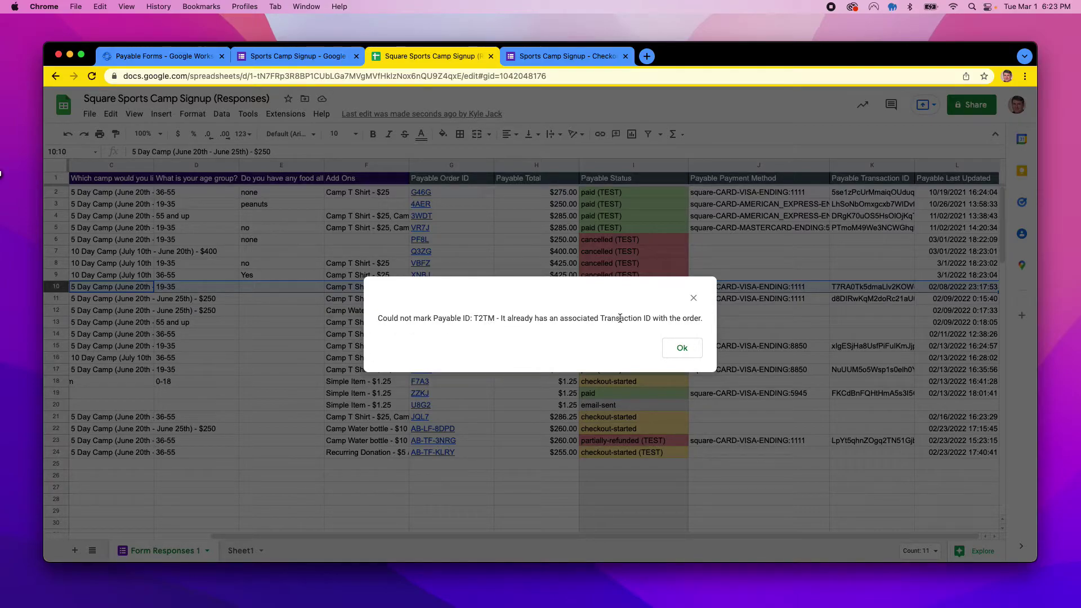
click(683, 346)
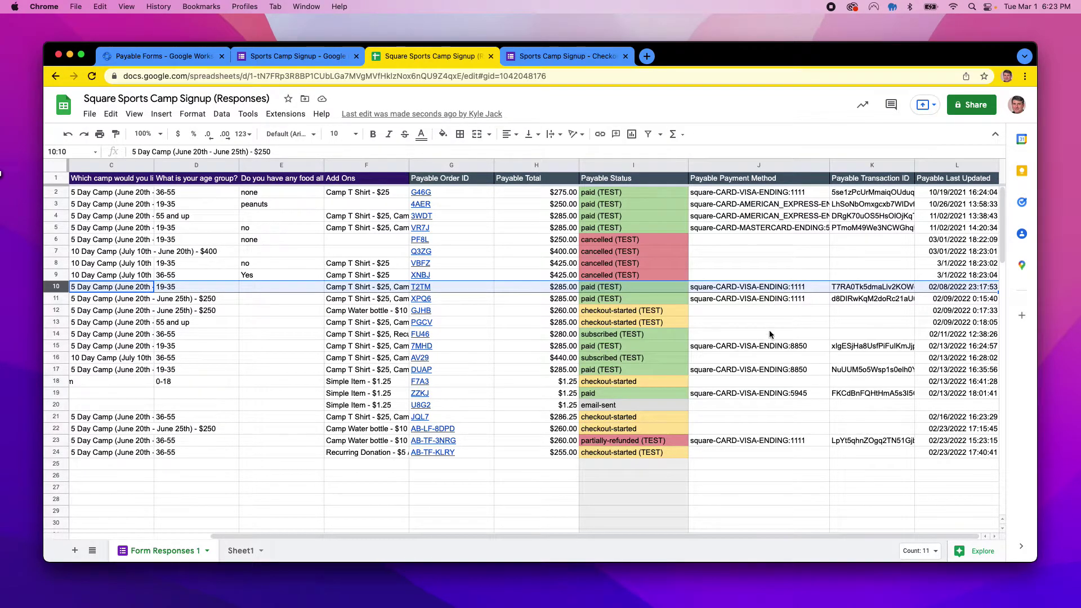
click(884, 292)
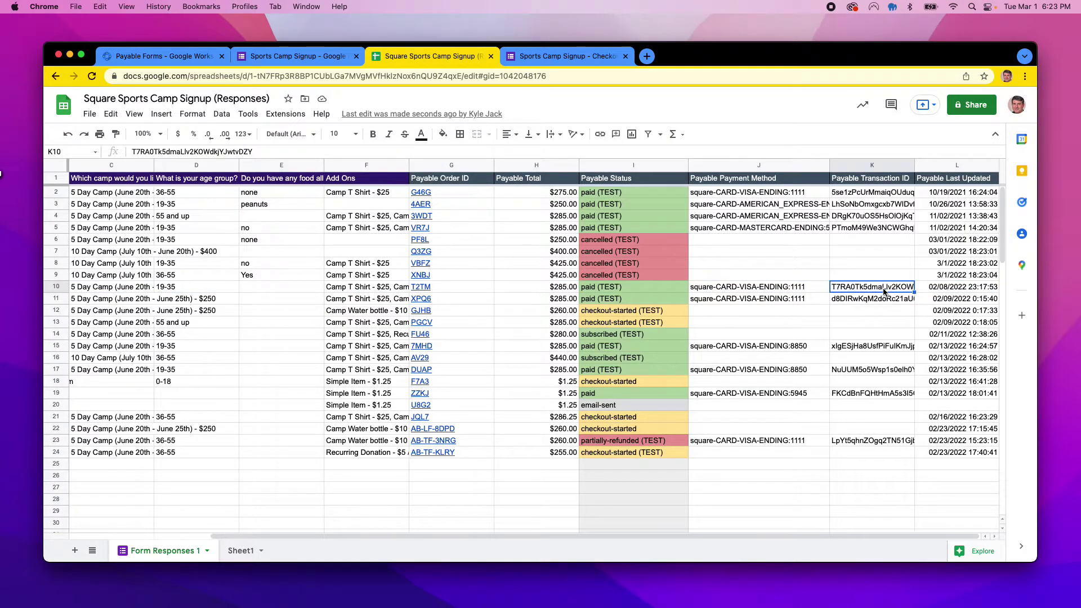
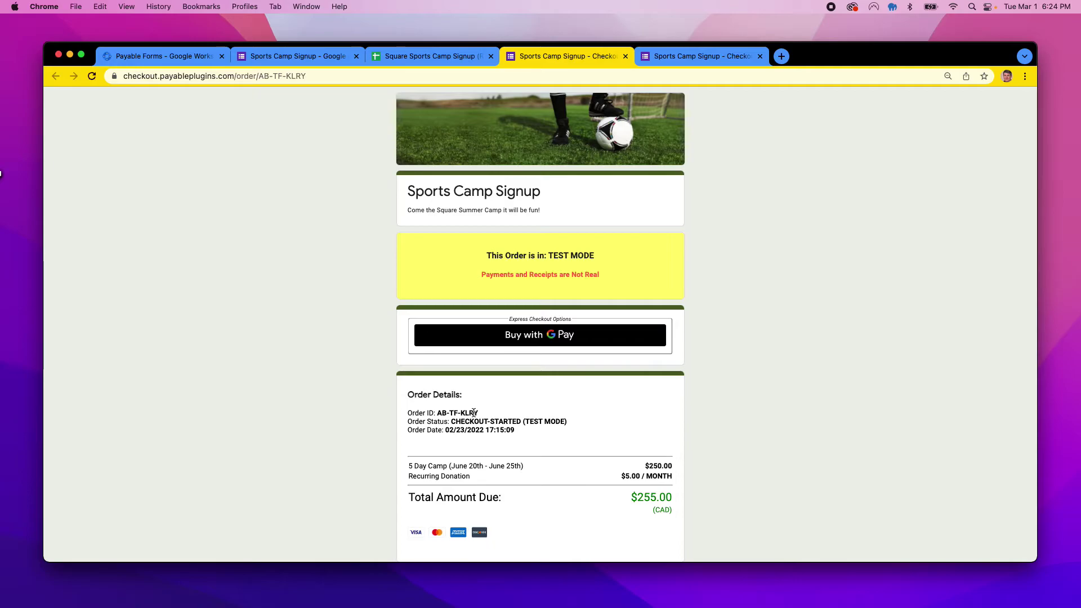
- In the responses spreadsheet, overwrite the Payable Status cell in row 24 with "paid", and undo that edit
click(432, 58)
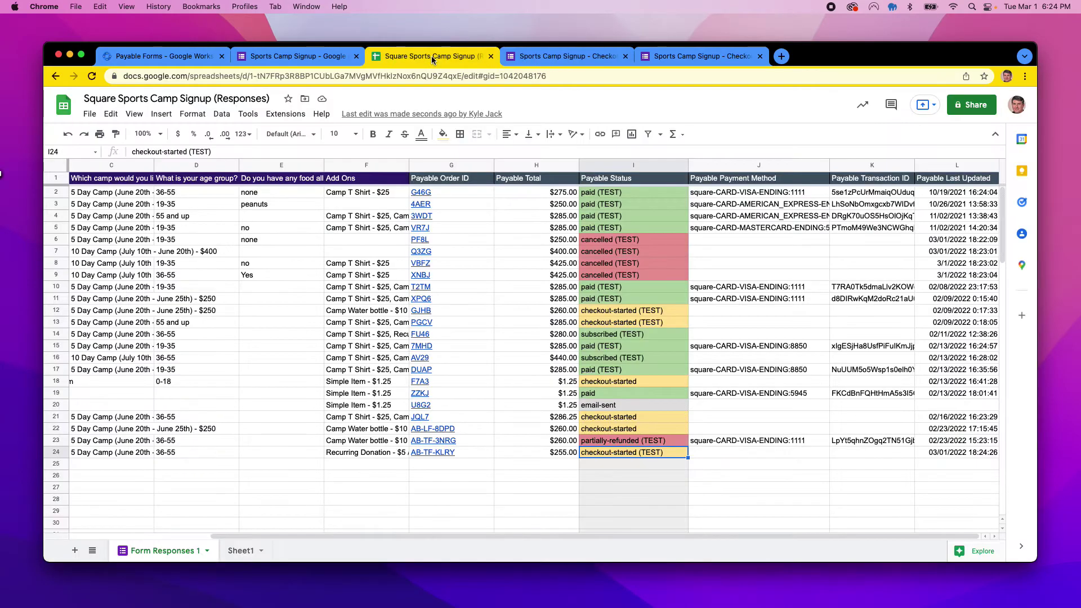
double_click(624, 453)
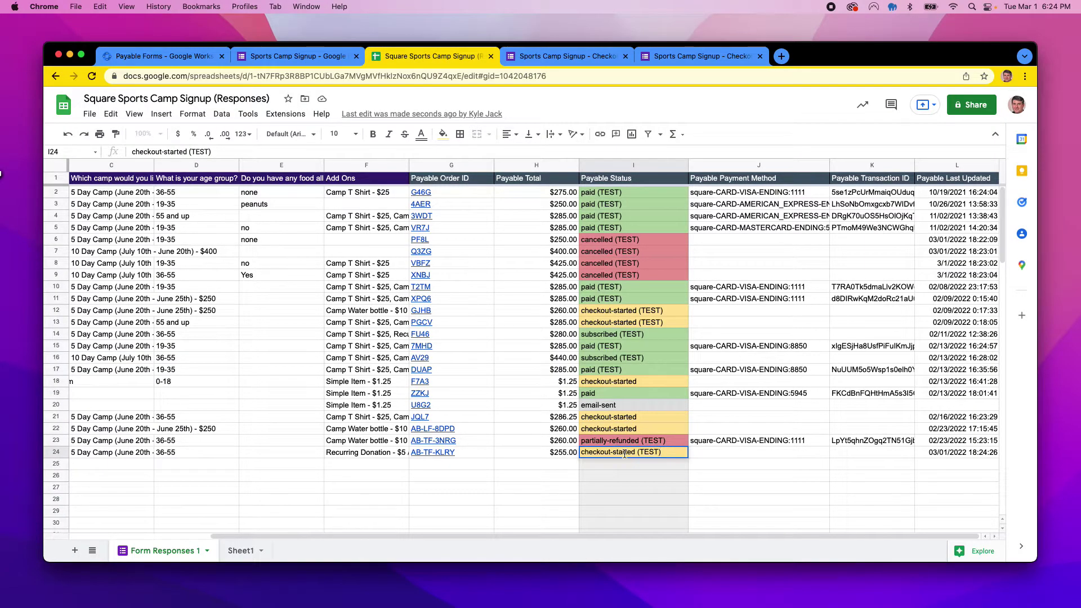
triple_click(624, 453)
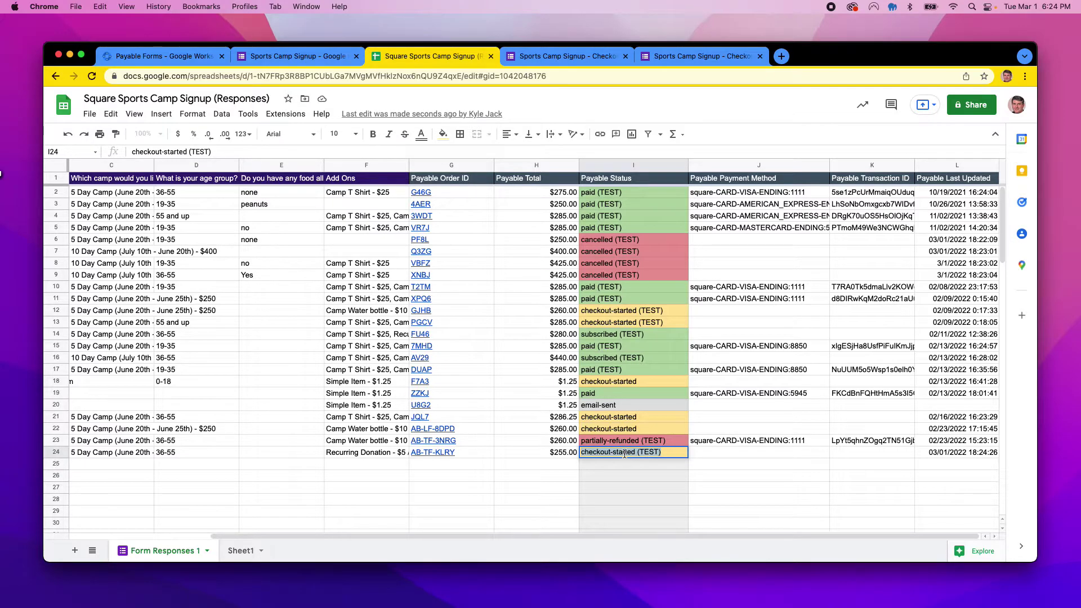
text(pi)
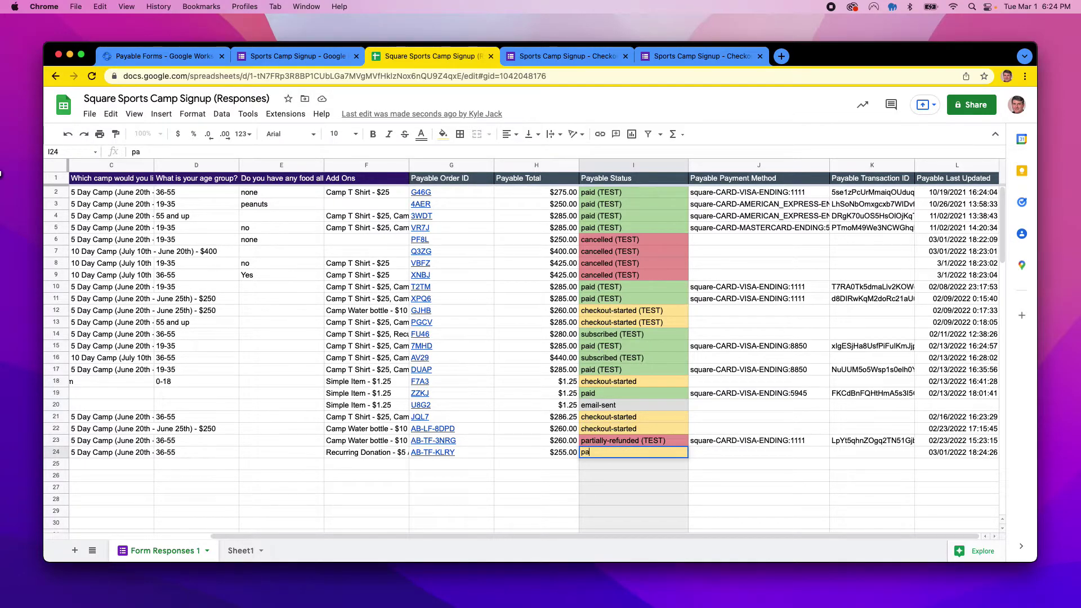
key(Return)
click(606, 454)
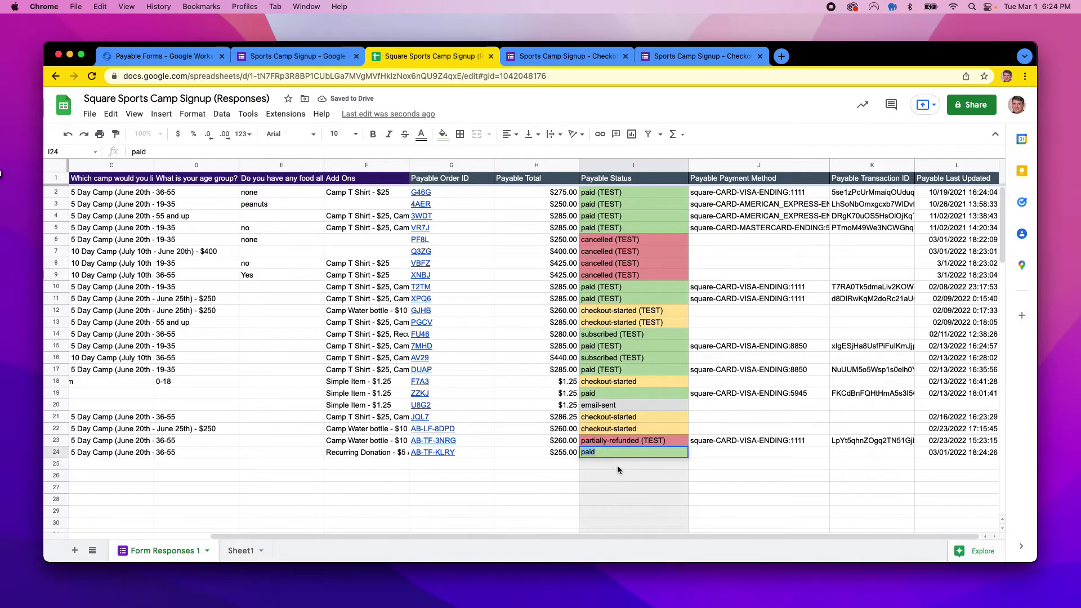
key(super+z)
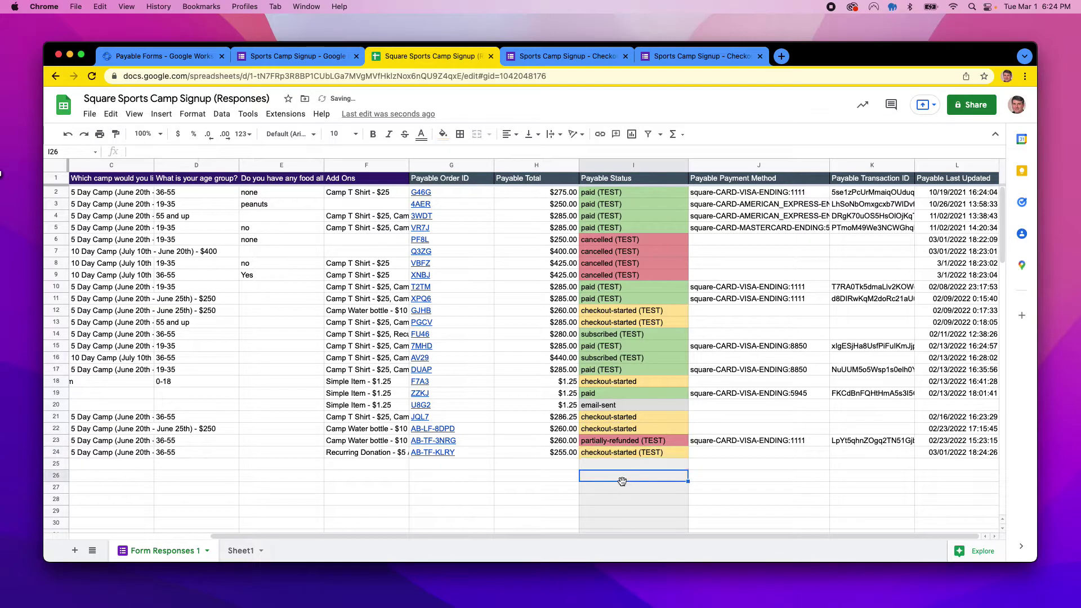
- Mark the order in row 24 of the responses spreadsheet as Manually Paid: Cash with the Payable Forms extension
click(728, 452)
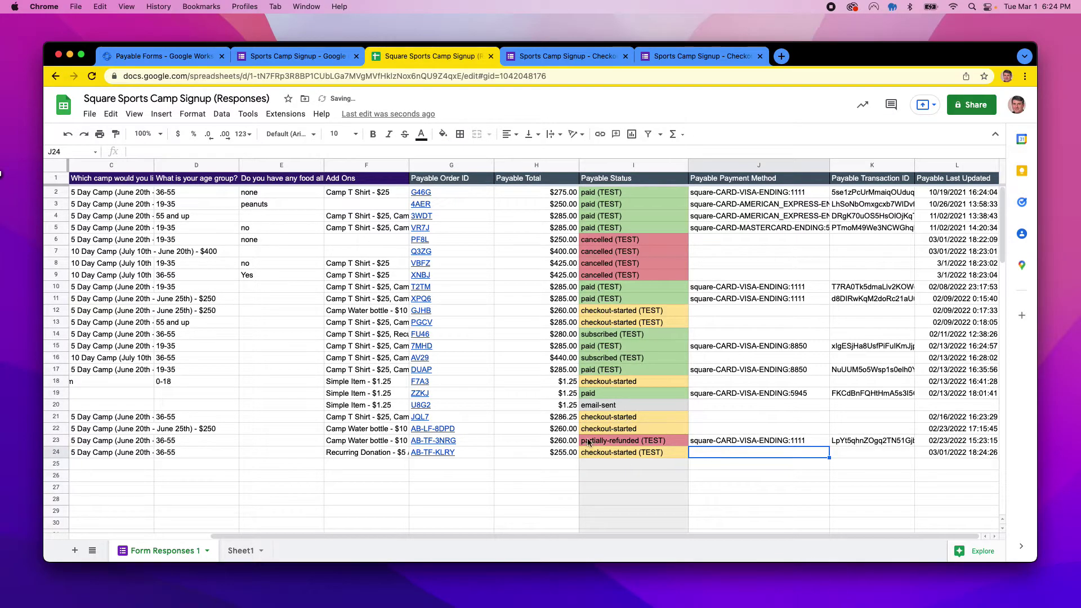
click(57, 453)
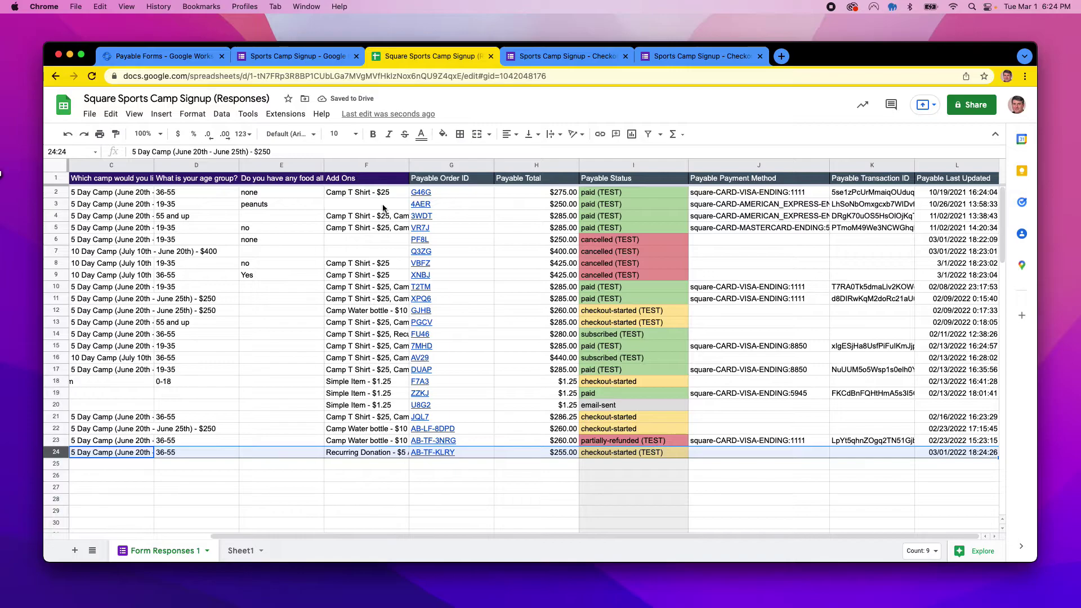
click(285, 114)
mouse_move(309, 226)
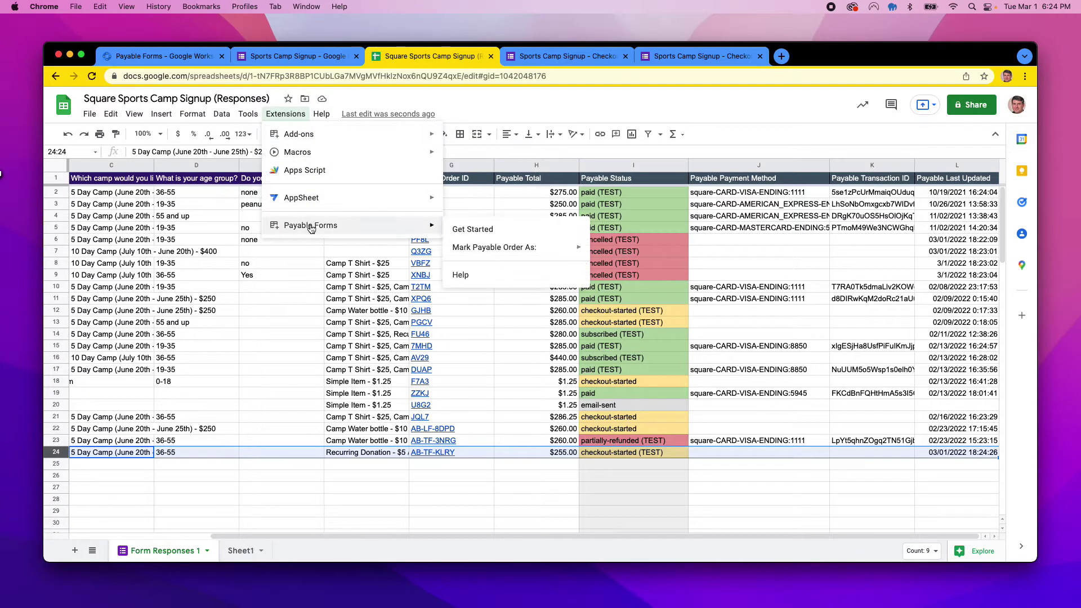
mouse_move(512, 251)
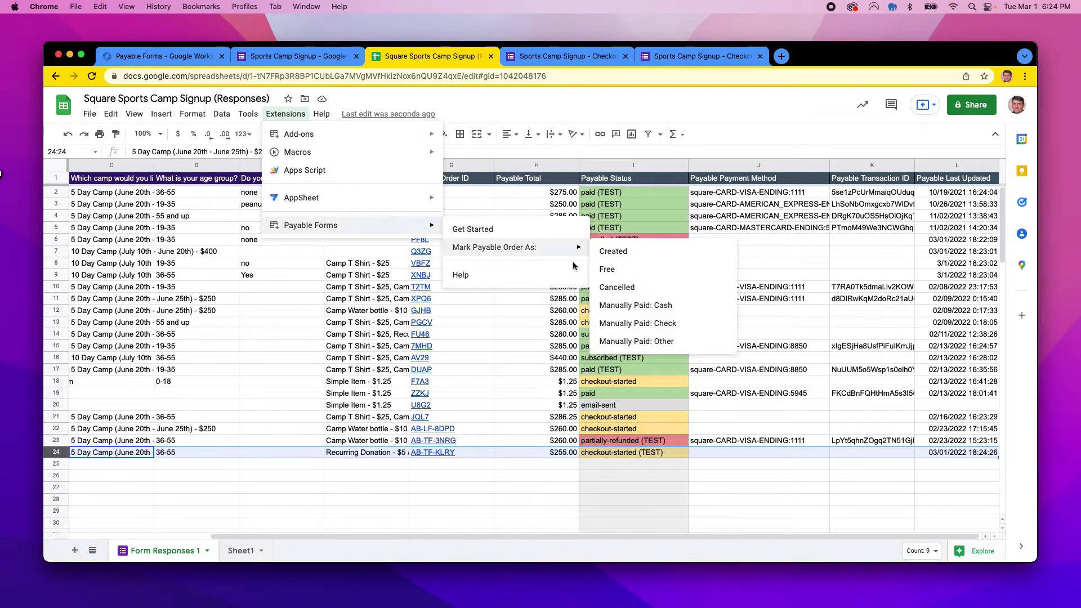
click(652, 305)
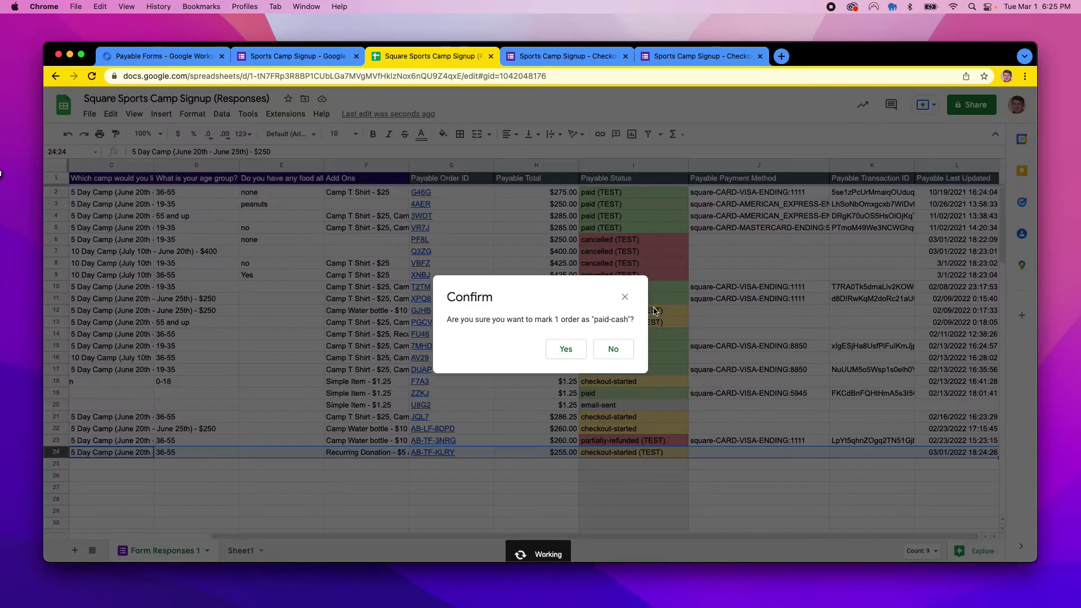
click(560, 347)
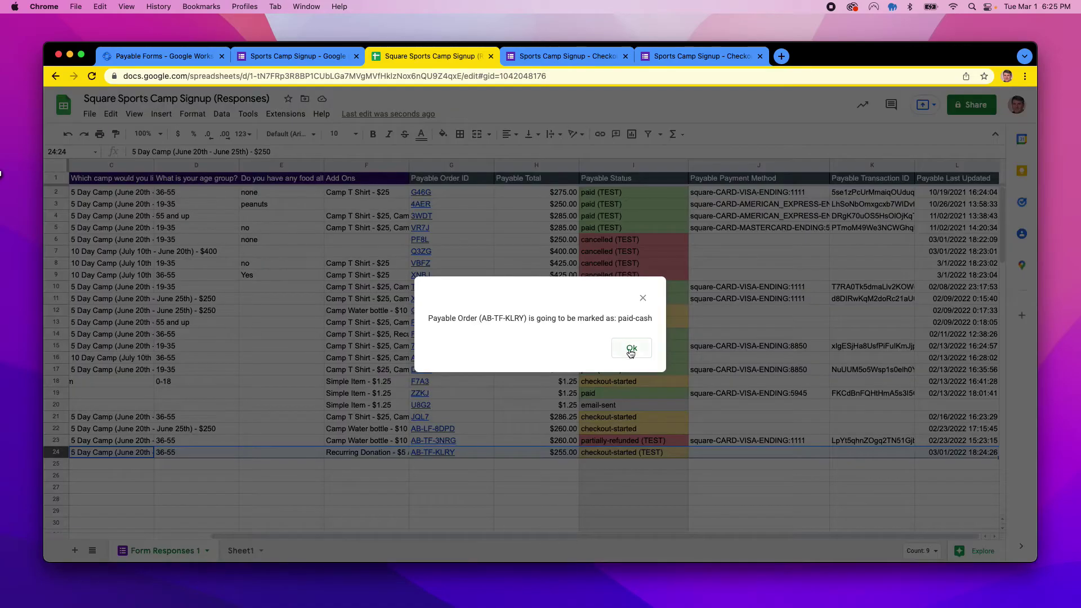
click(625, 349)
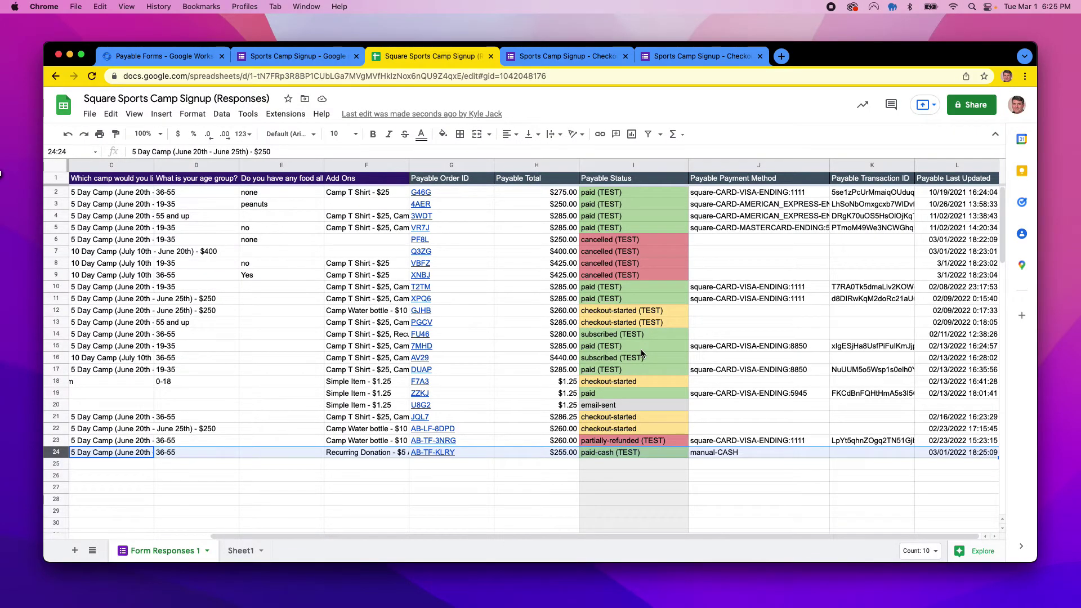
- Check the payment method in row 24, and reload that order's checkout page to examine its status and manual payment details
click(710, 474)
click(712, 453)
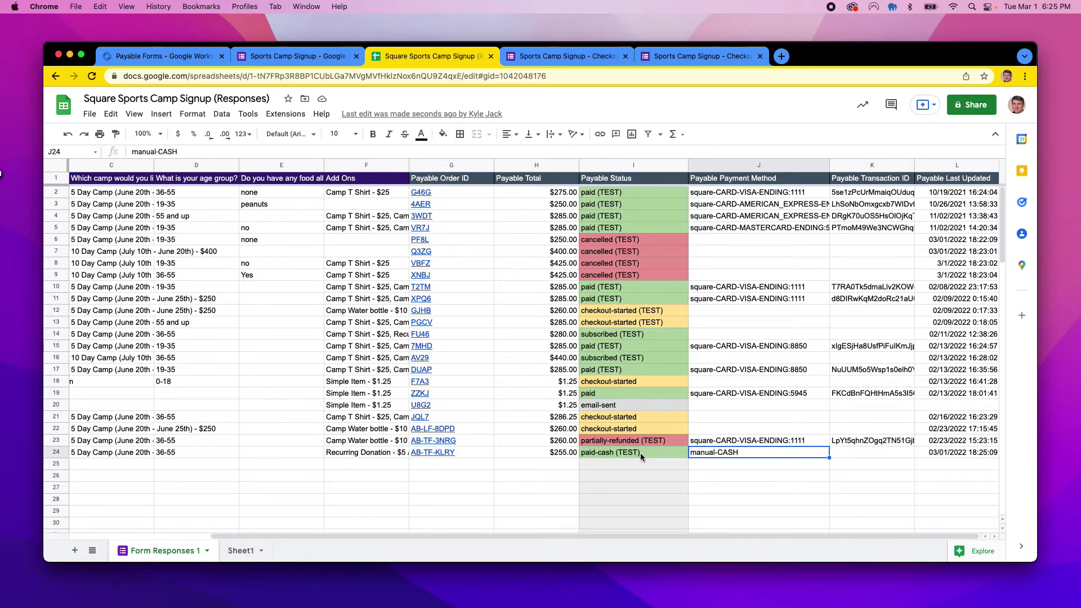
click(714, 56)
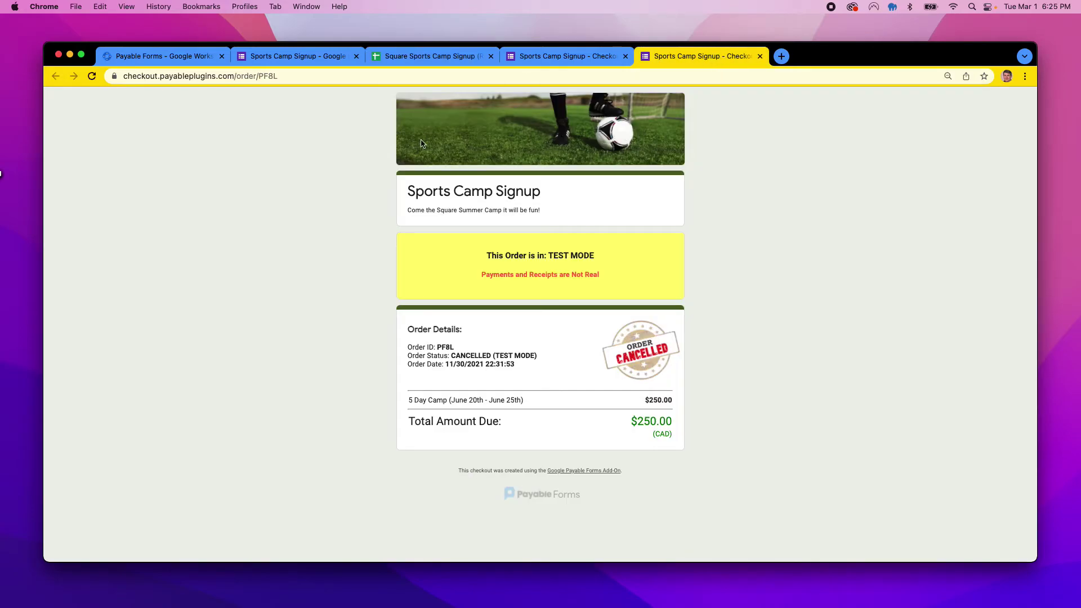
click(608, 55)
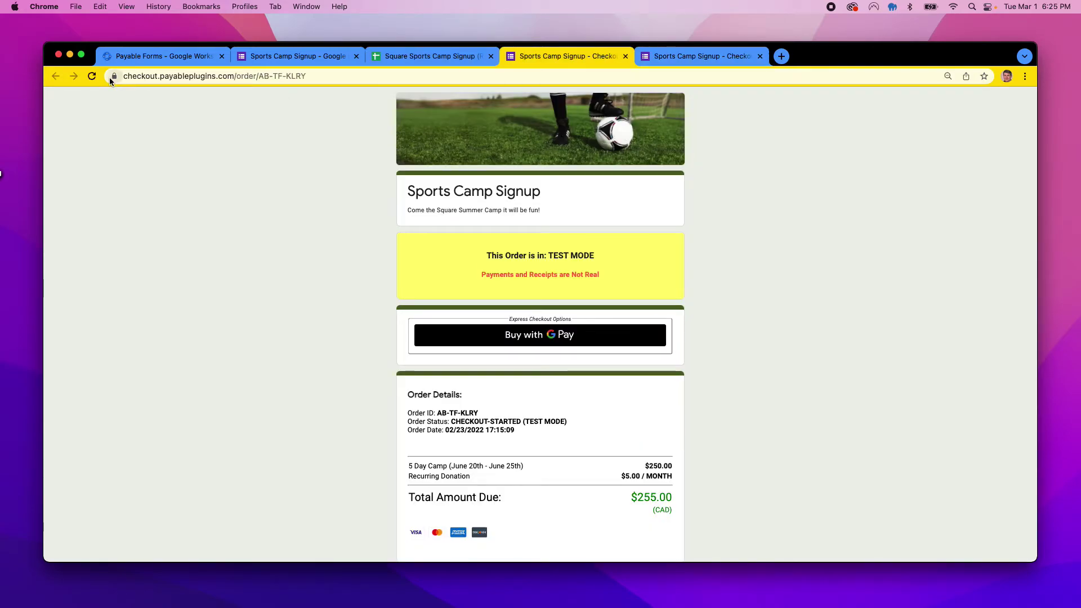
click(92, 77)
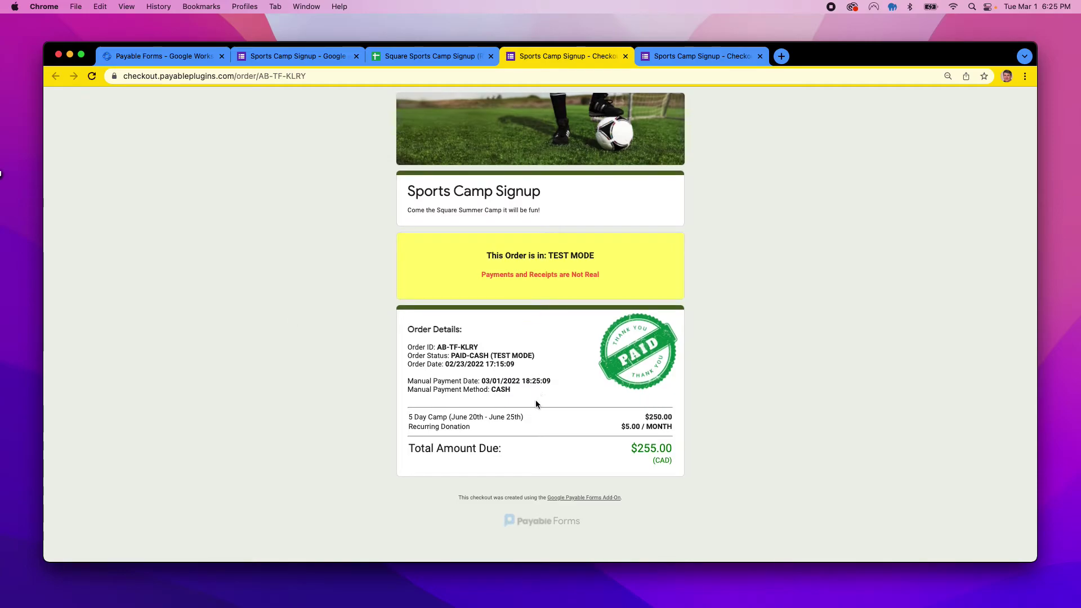
mouse_move(408, 381)
mouse_down()
mouse_move(549, 380)
mouse_move(521, 401)
mouse_move(514, 391)
mouse_move(408, 389)
mouse_up()
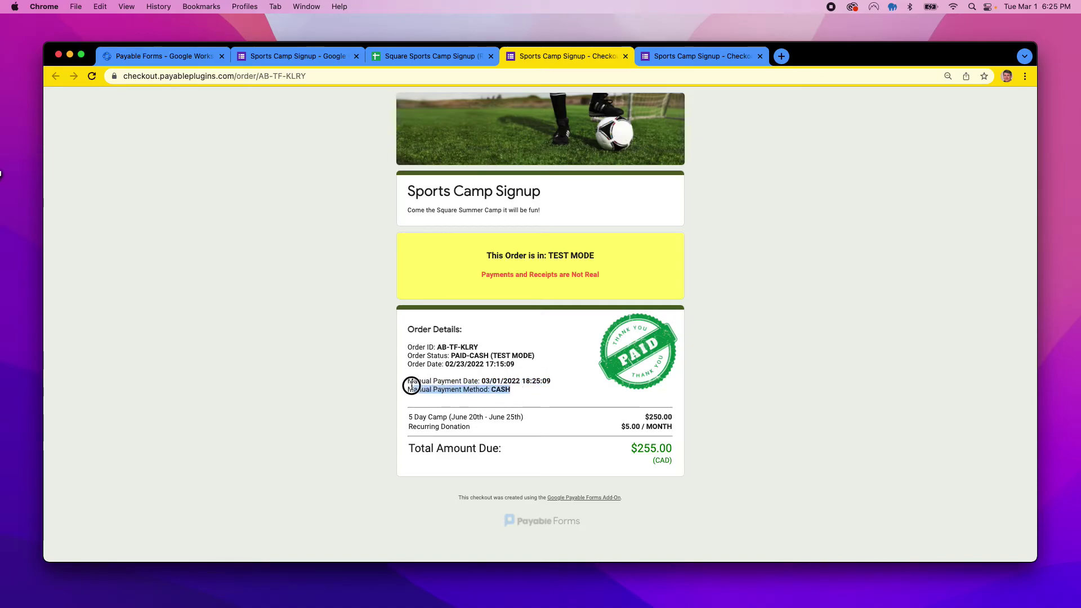
click(546, 391)
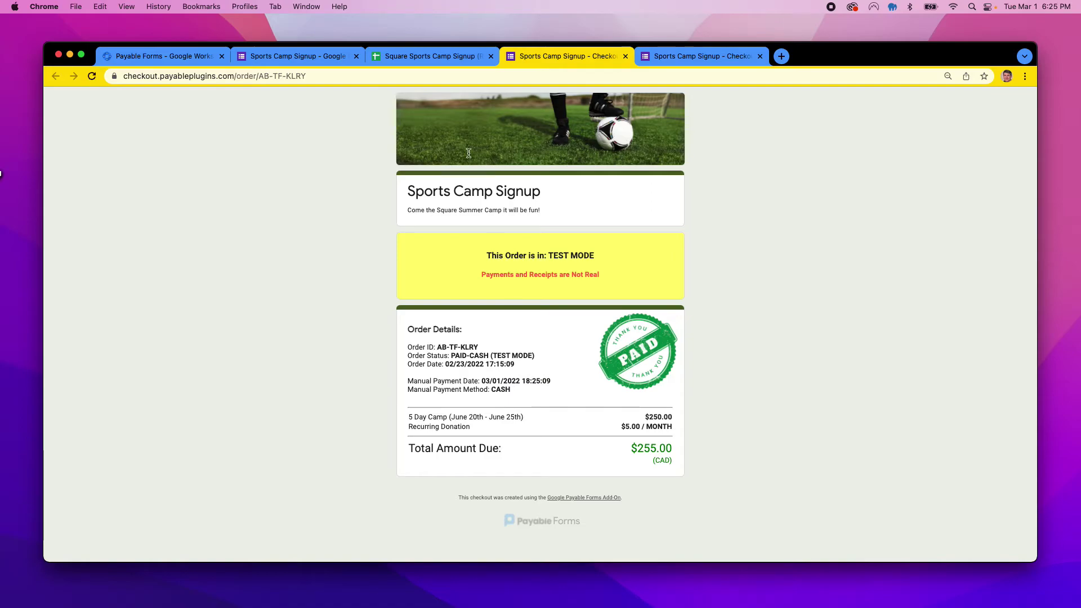
- Return to the responses spreadsheet and review the Payable Forms options for marking orders
click(436, 57)
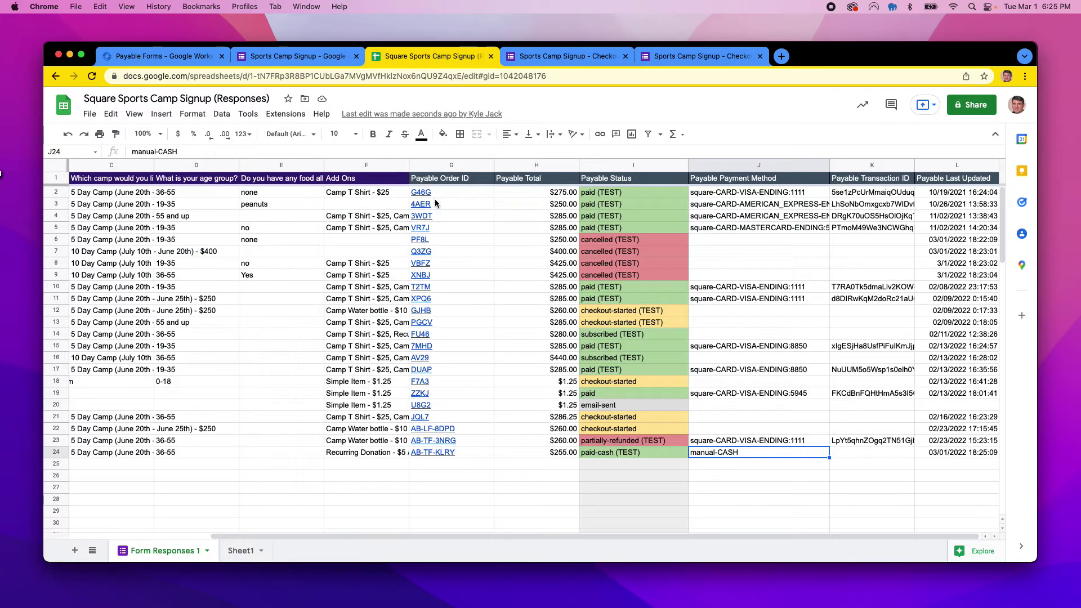
click(511, 489)
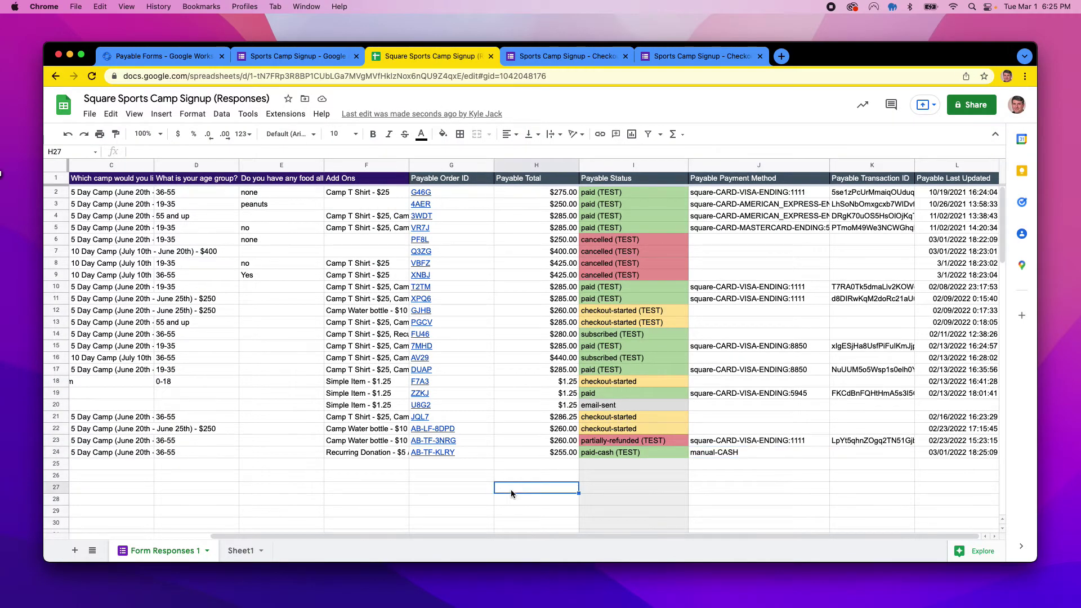
click(284, 113)
mouse_move(321, 198)
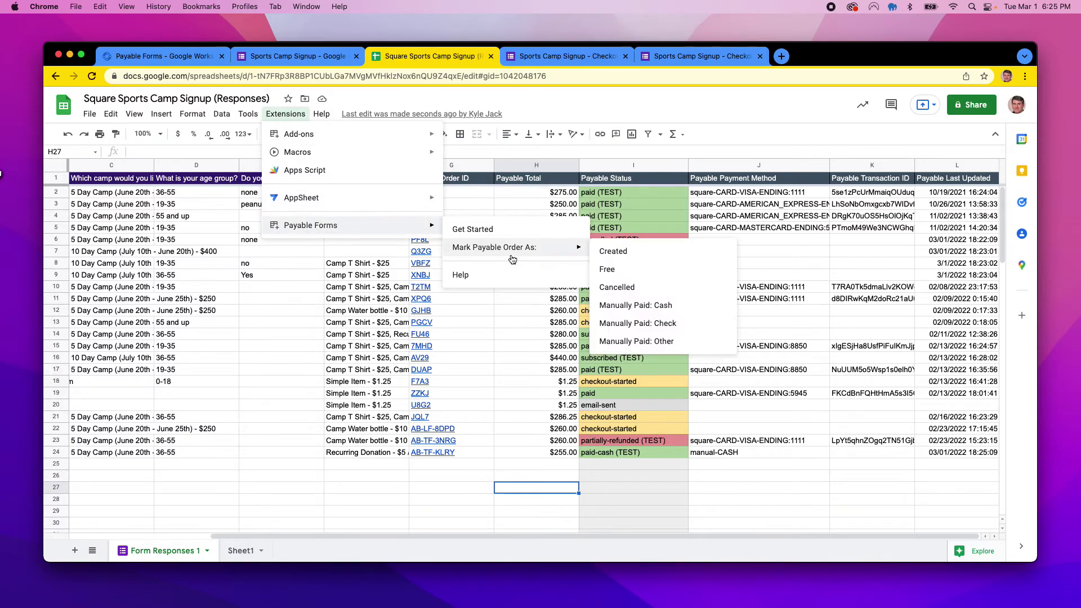
click(380, 499)
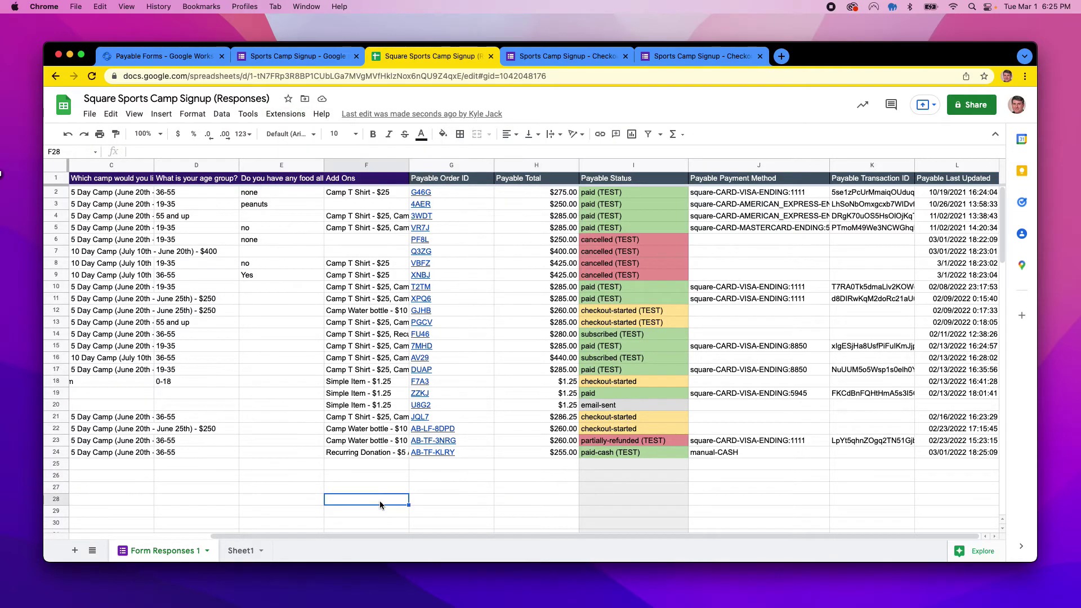
- Select rows 21 to 23 as a block, select the separate rows 12, 10 and 8 together, and clear the selection
click(62, 418)
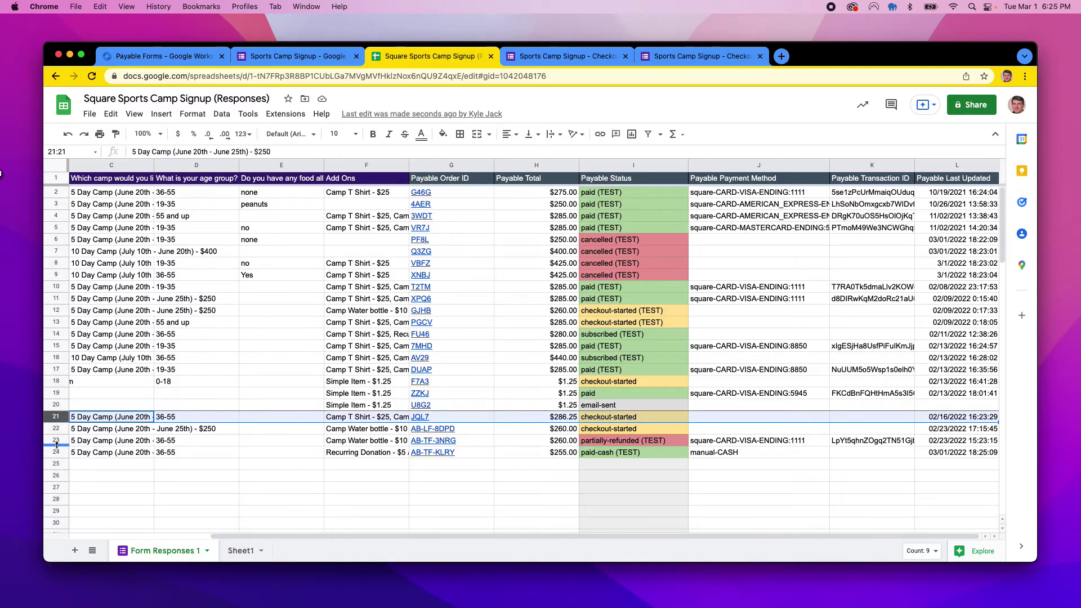
shift+click(56, 439)
click(128, 476)
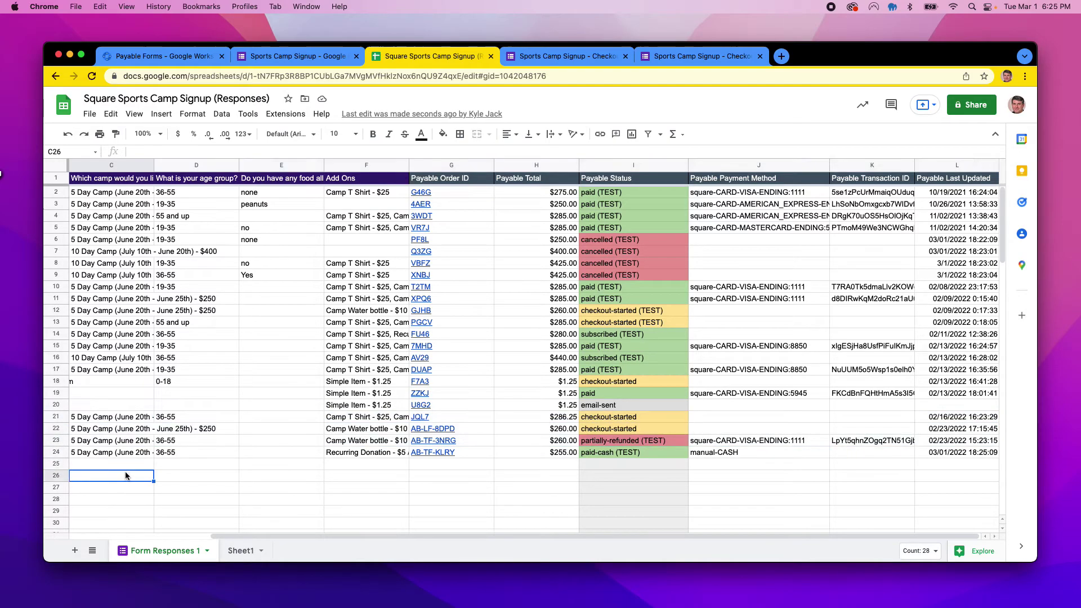
click(54, 313)
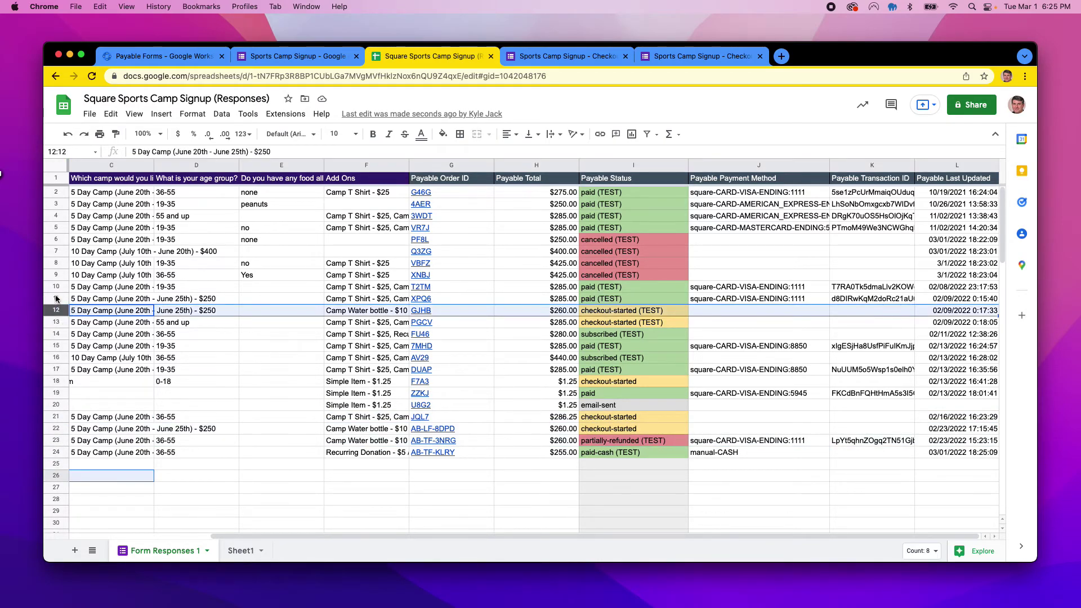
super+click(56, 287)
super+click(56, 263)
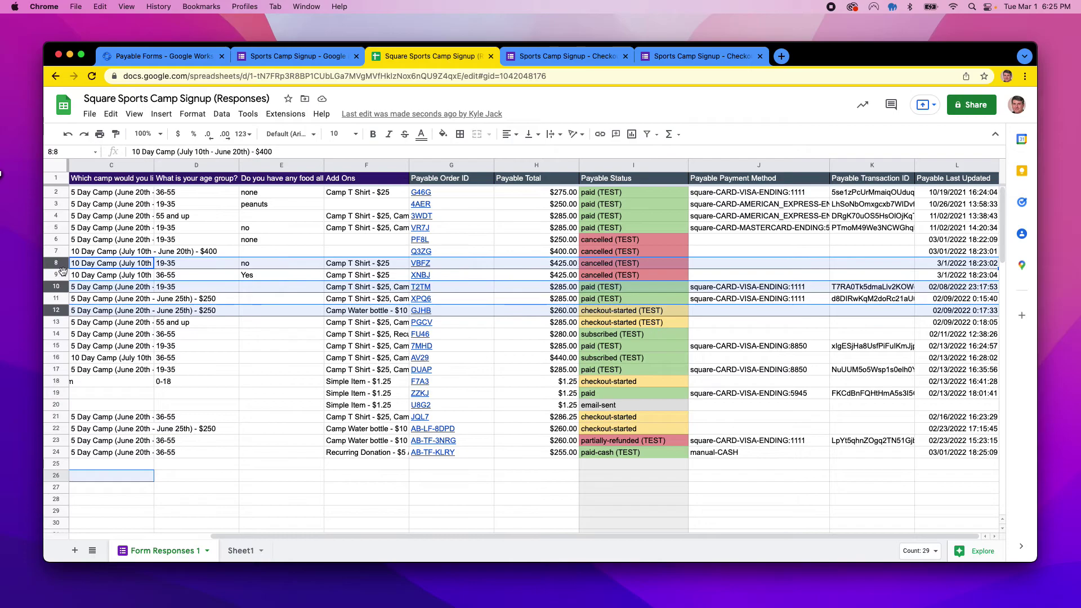
click(287, 490)
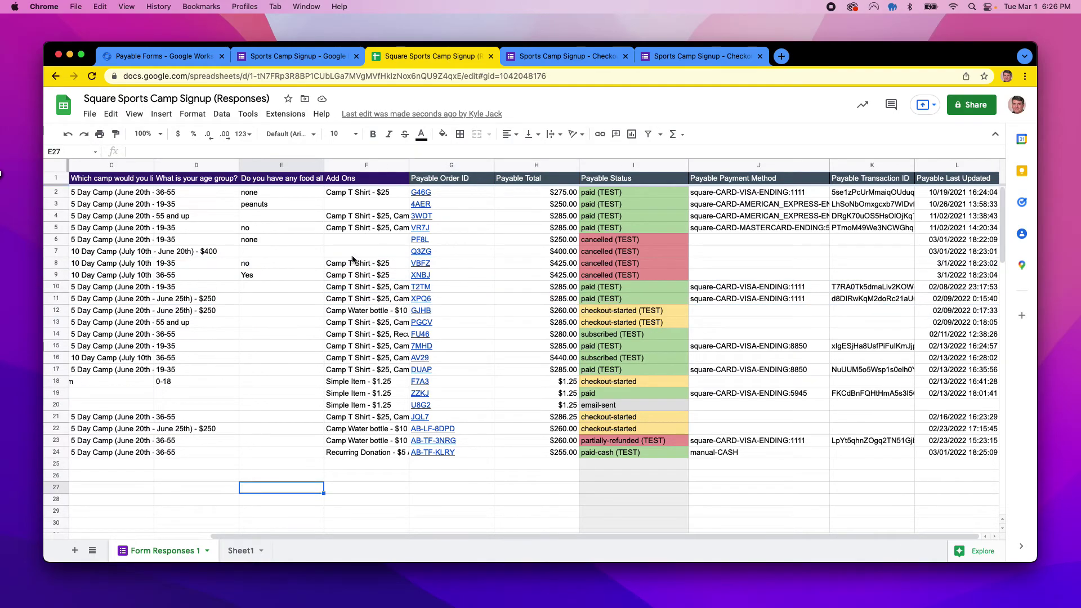